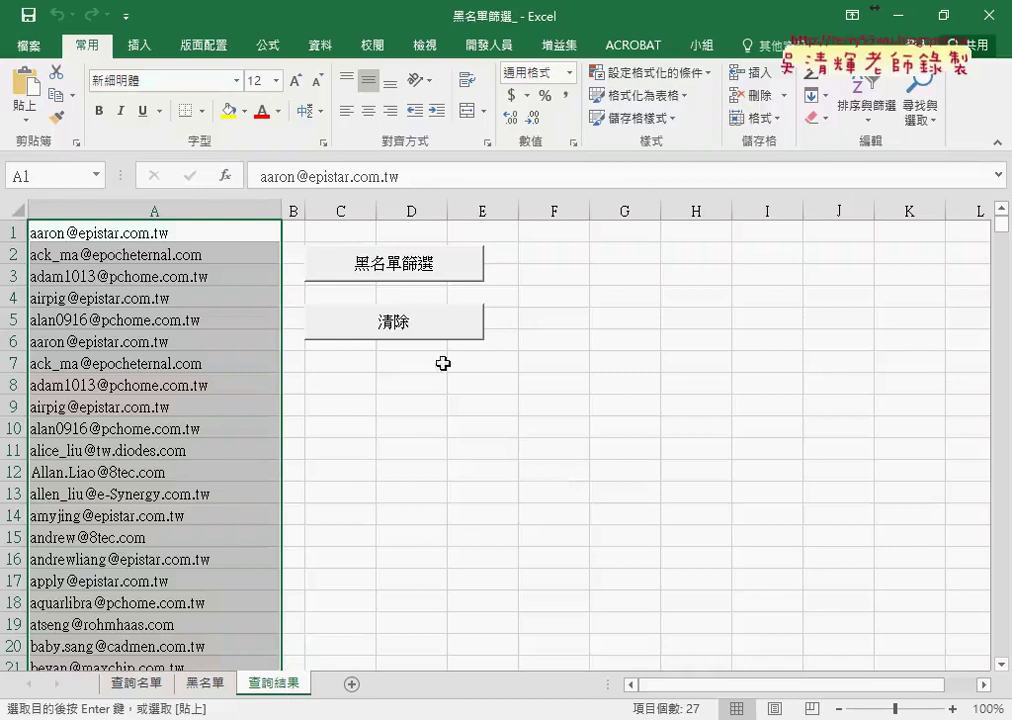
# Step: Clear the listed e-mails from column A and return to the 查詢結果 sheet
pyautogui.click(444, 330)
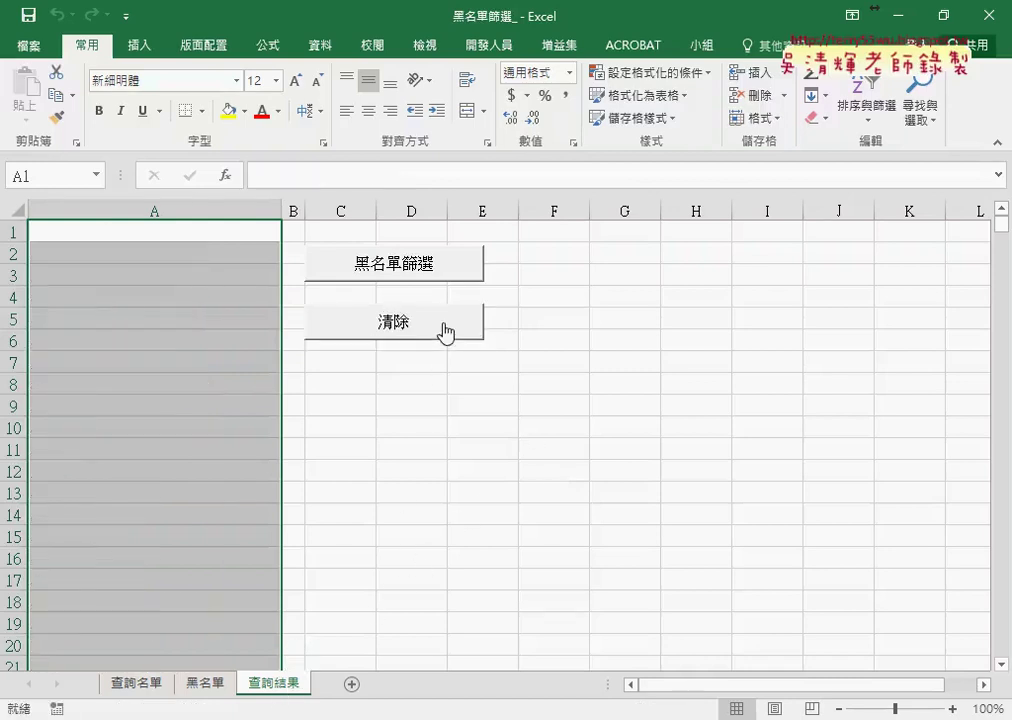
pyautogui.click(131, 687)
pyautogui.hotkey('ctrl', 'pagedown')
pyautogui.click(131, 688)
pyautogui.click(250, 689)
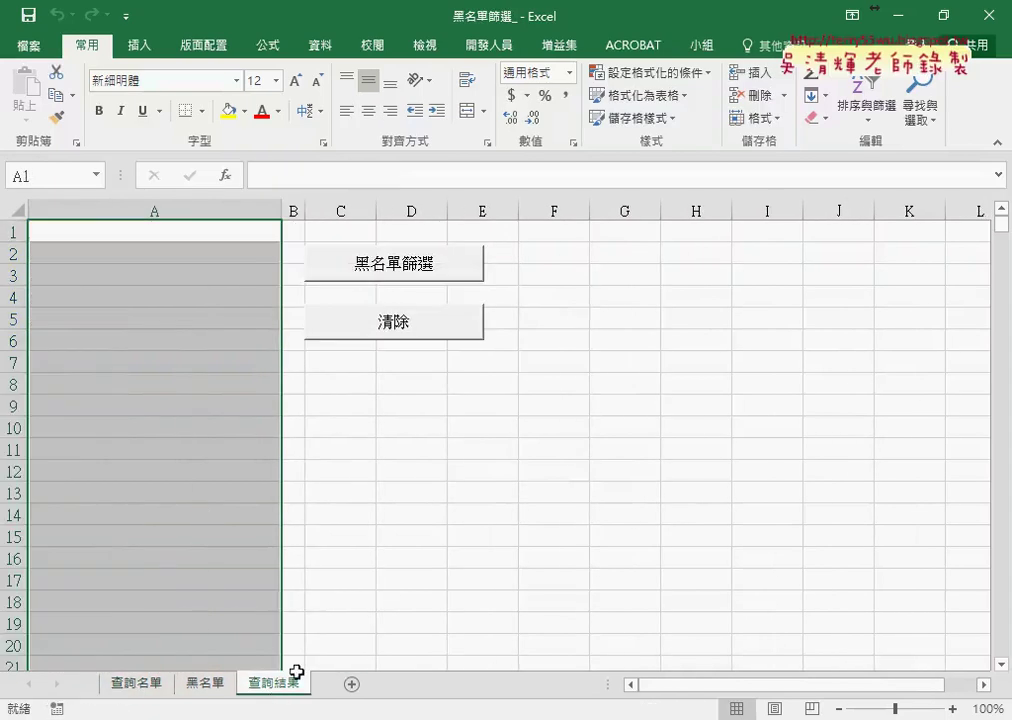
# Step: Run the 黑名單篩選 macro to list blacklist matches, clear them with 清除, then repeat
pyautogui.click(437, 276)
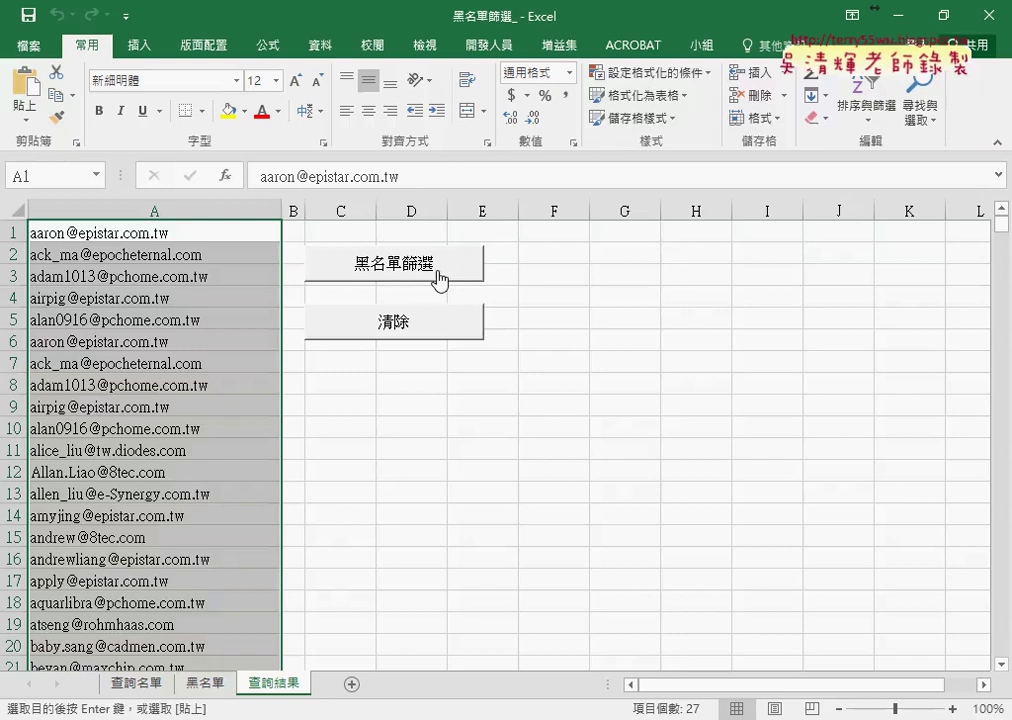
pyautogui.click(448, 331)
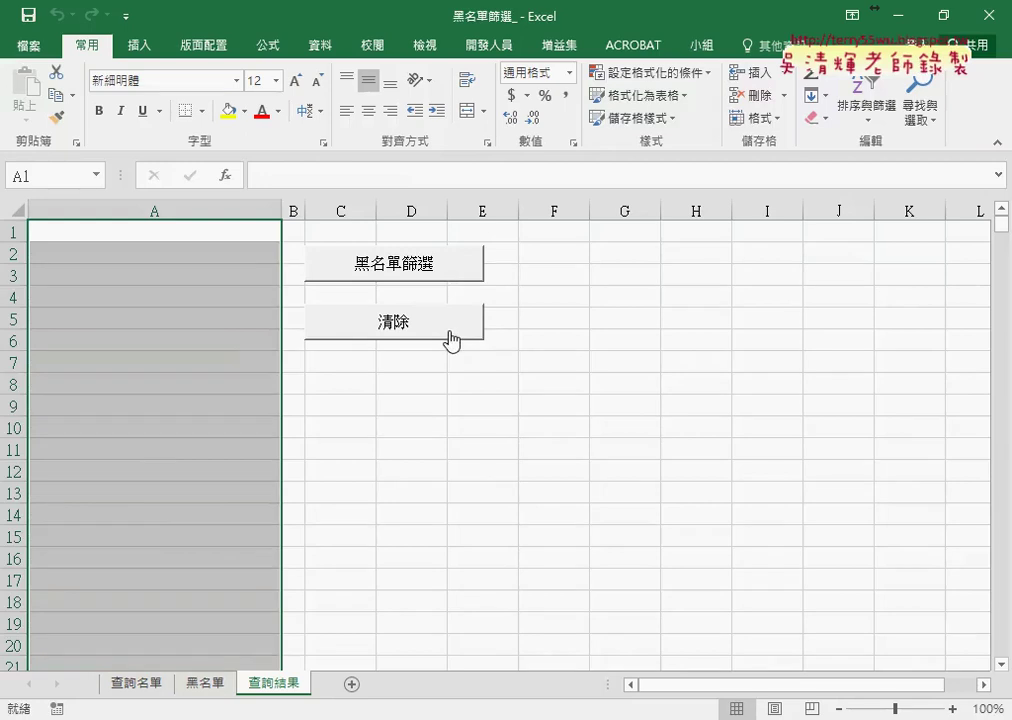
pyautogui.click(442, 264)
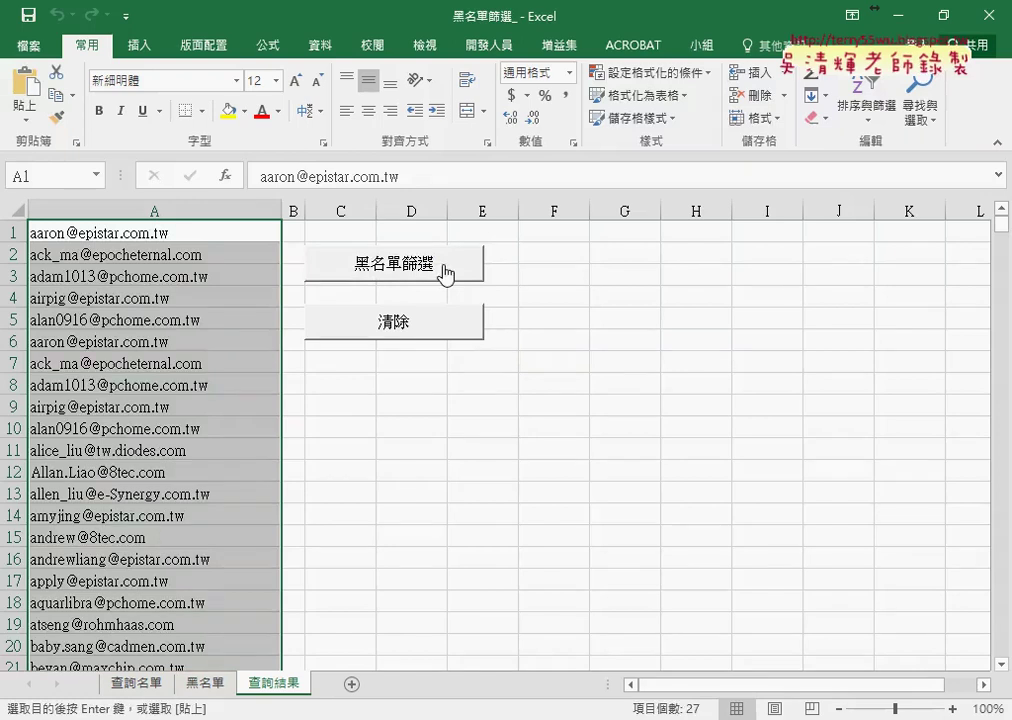
pyautogui.click(400, 330)
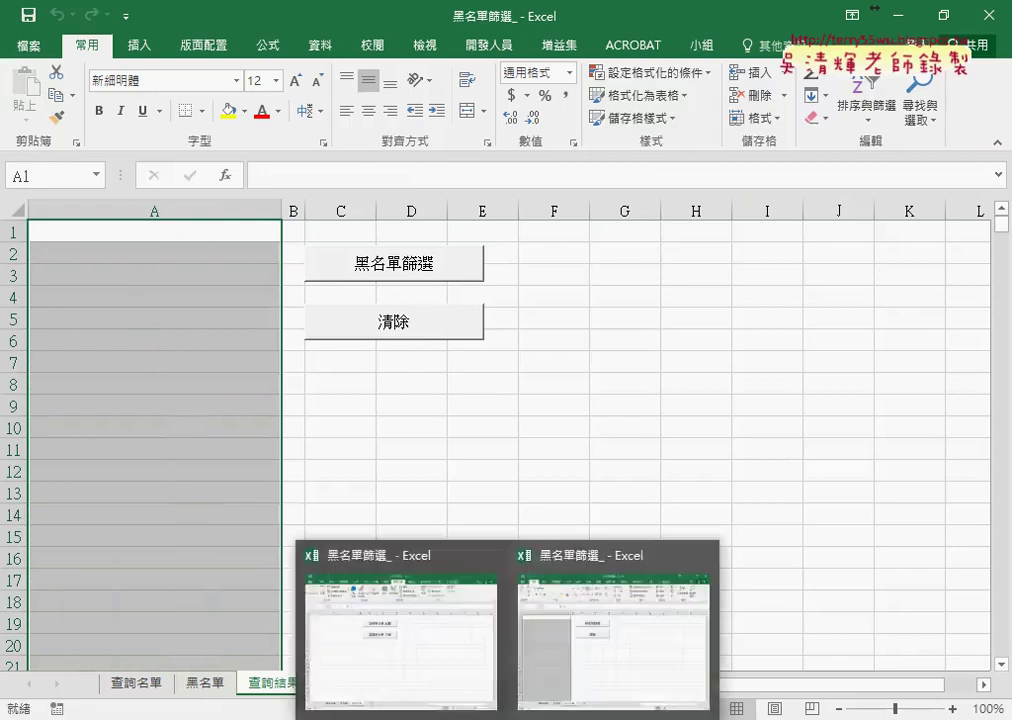
# Step: Bring the other workbook forward and compare its 黑名單 and 查詢名單 sheets, ending on 查詢名單
pyautogui.click(459, 661)
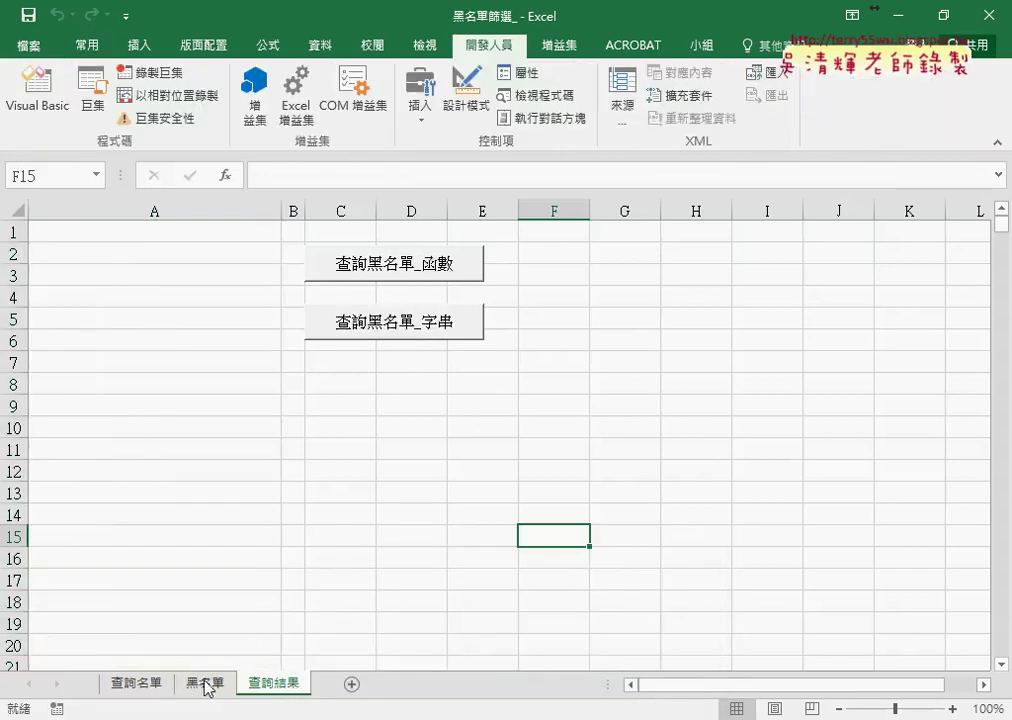
pyautogui.click(207, 684)
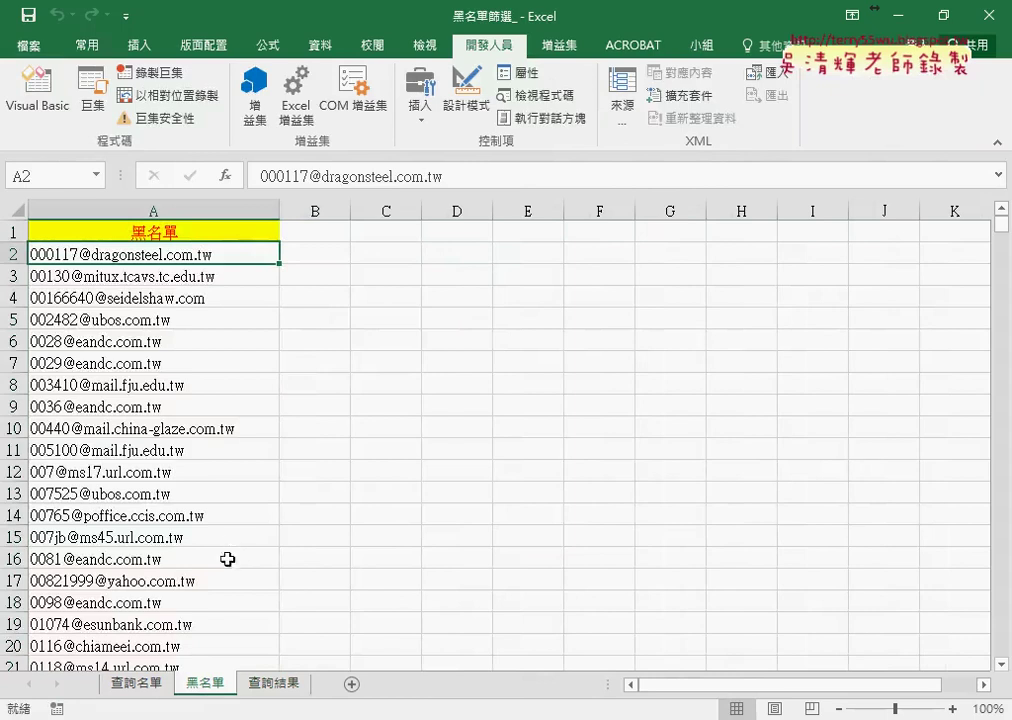
pyautogui.click(145, 684)
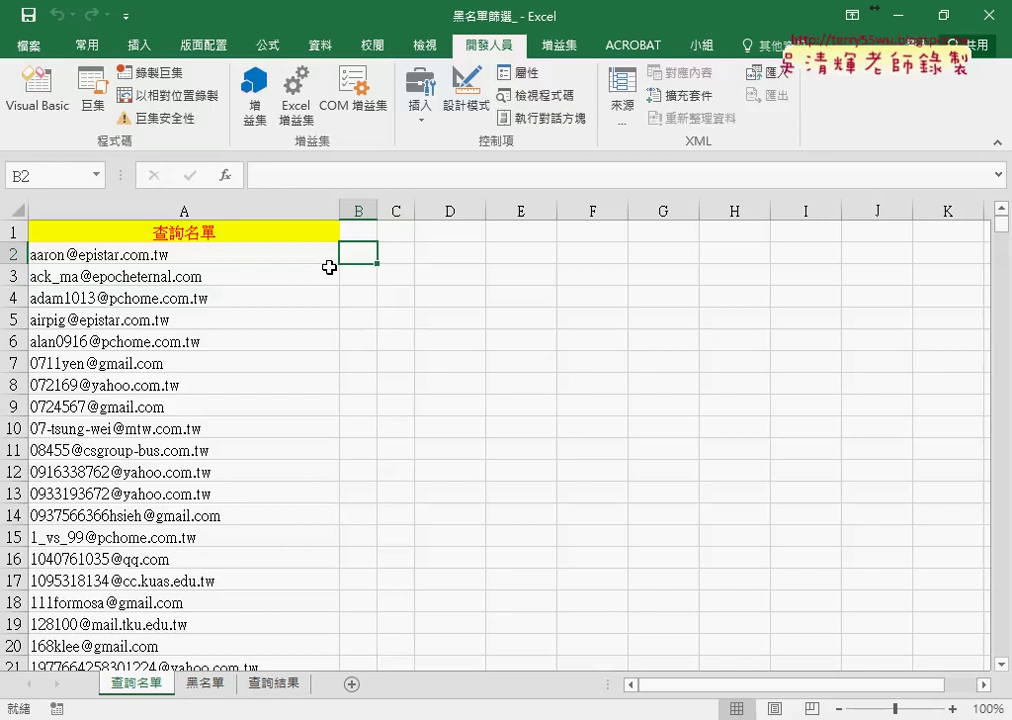
pyautogui.click(206, 684)
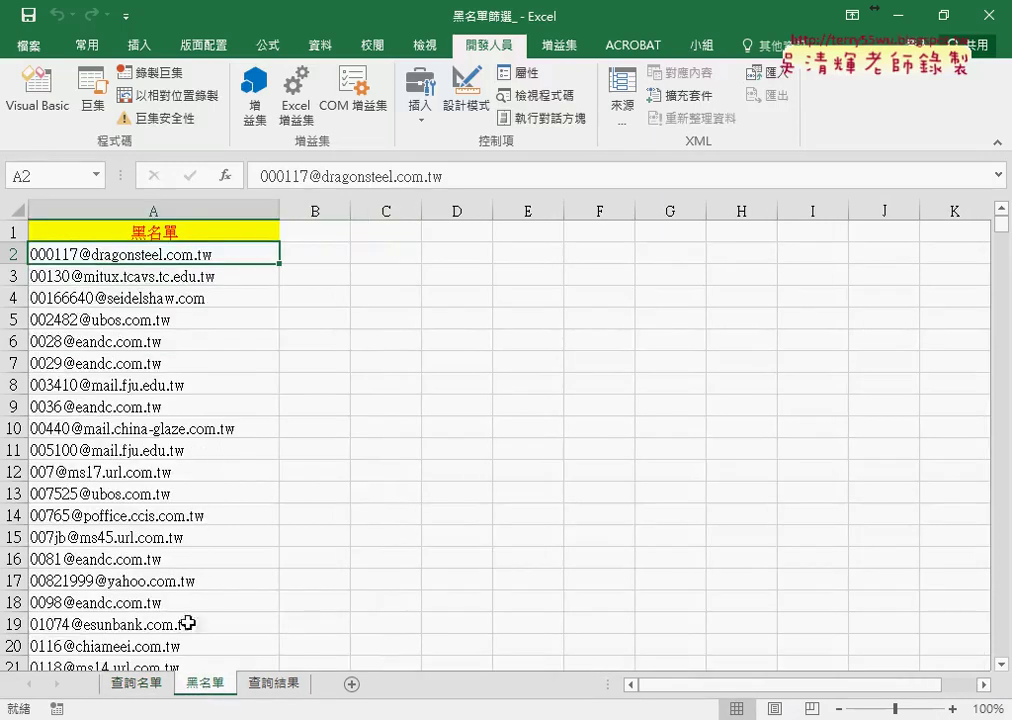
pyautogui.click(140, 688)
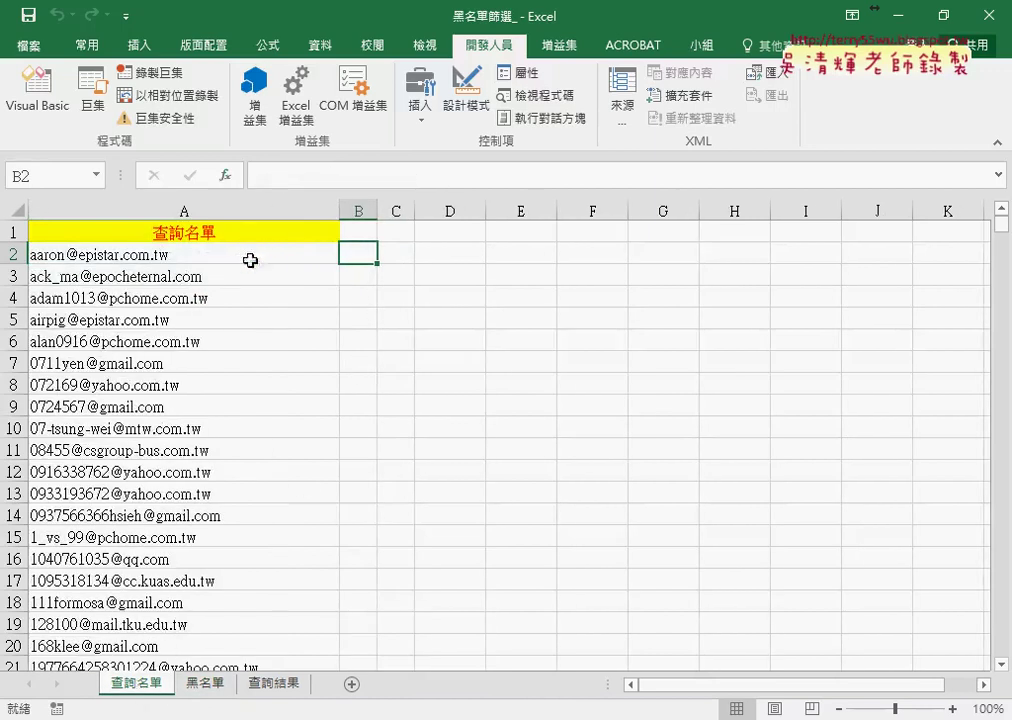
# Step: Insert COUNTIF into cell B2 from the Most Recently Used function list
pyautogui.click(225, 175)
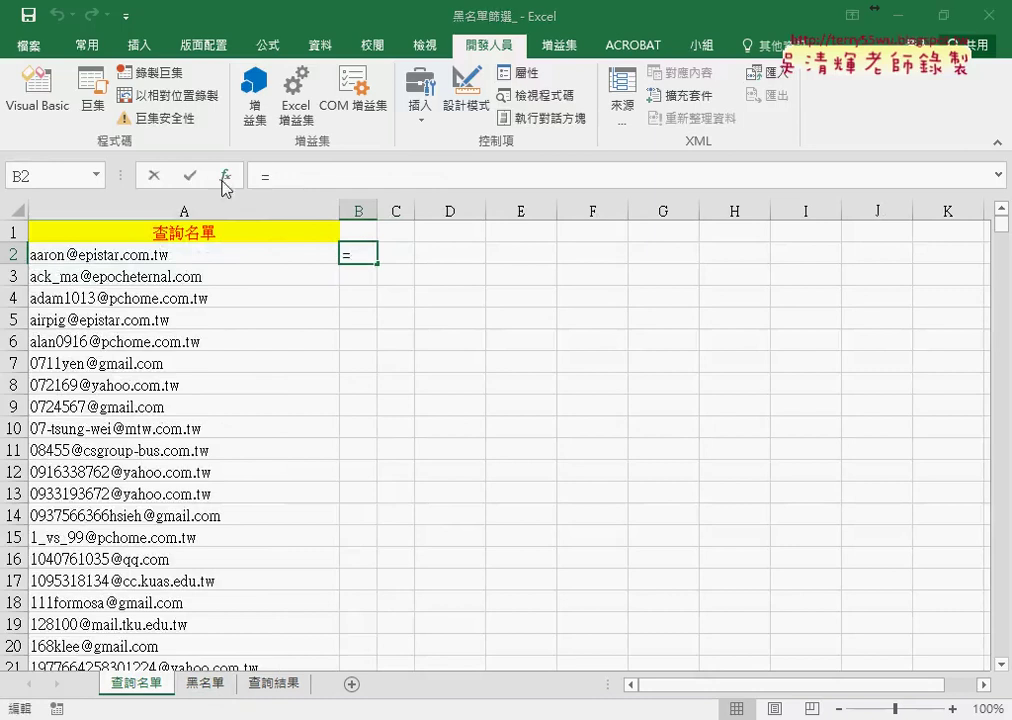
pyautogui.moveTo(583, 258); pyautogui.dragTo(736, 122)
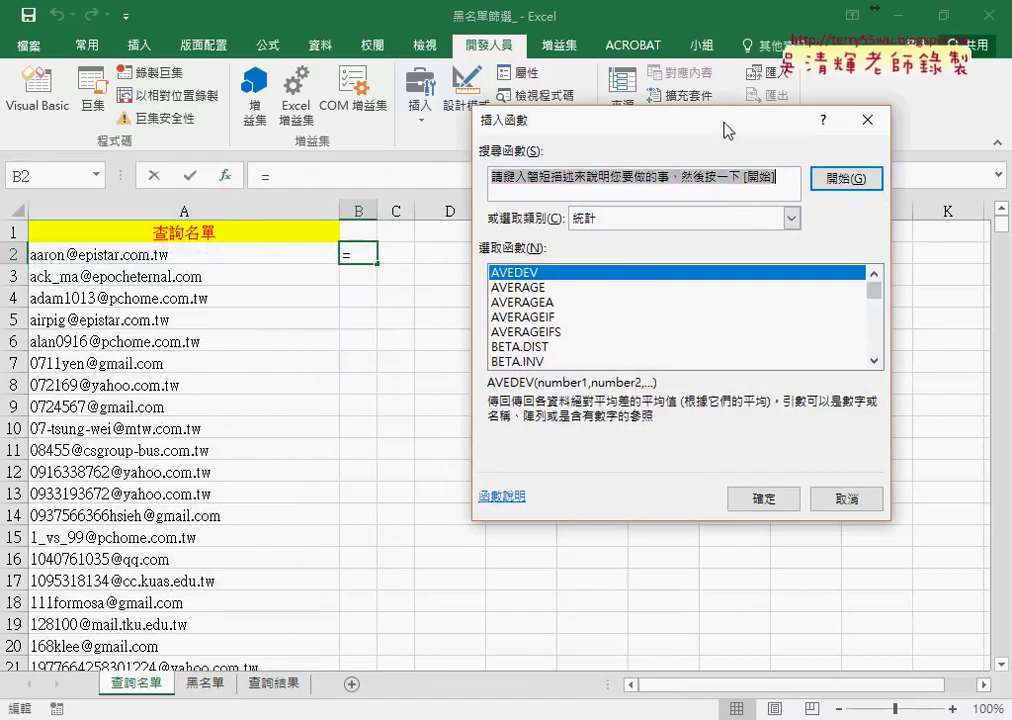
pyautogui.click(718, 217)
pyautogui.click(718, 242)
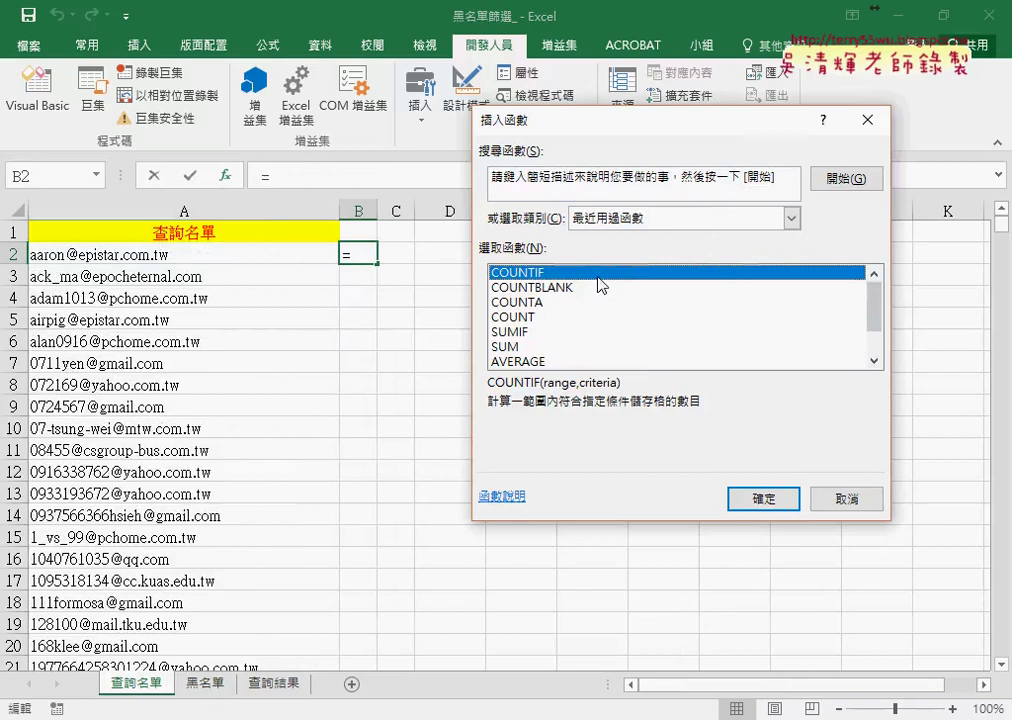
pyautogui.click(762, 499)
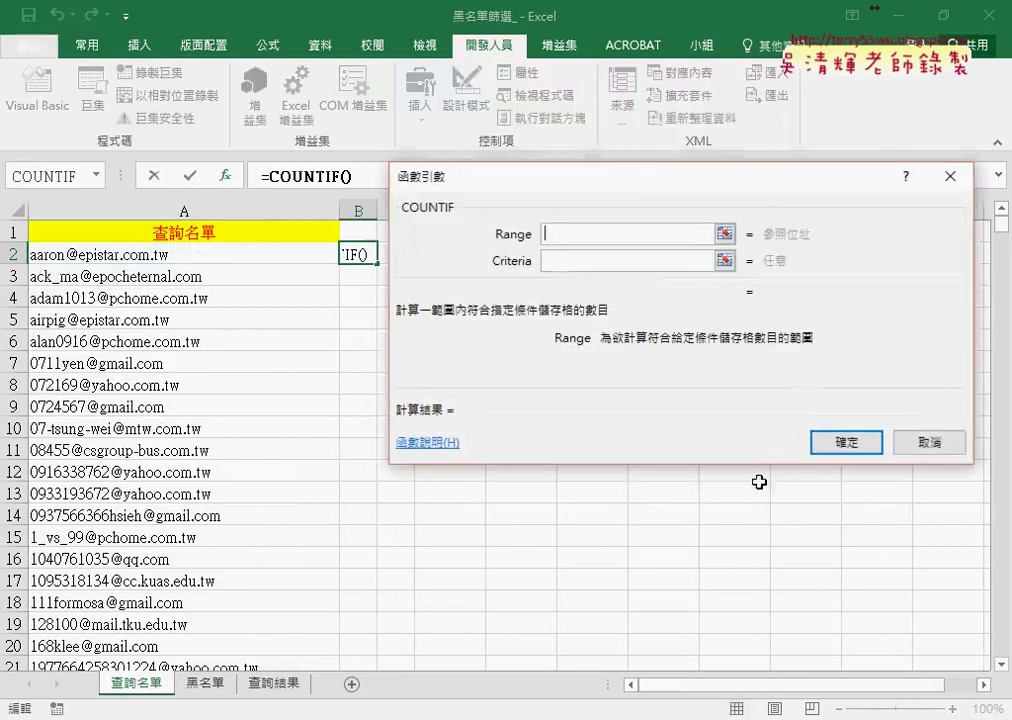
pyautogui.moveTo(615, 183); pyautogui.dragTo(659, 179)
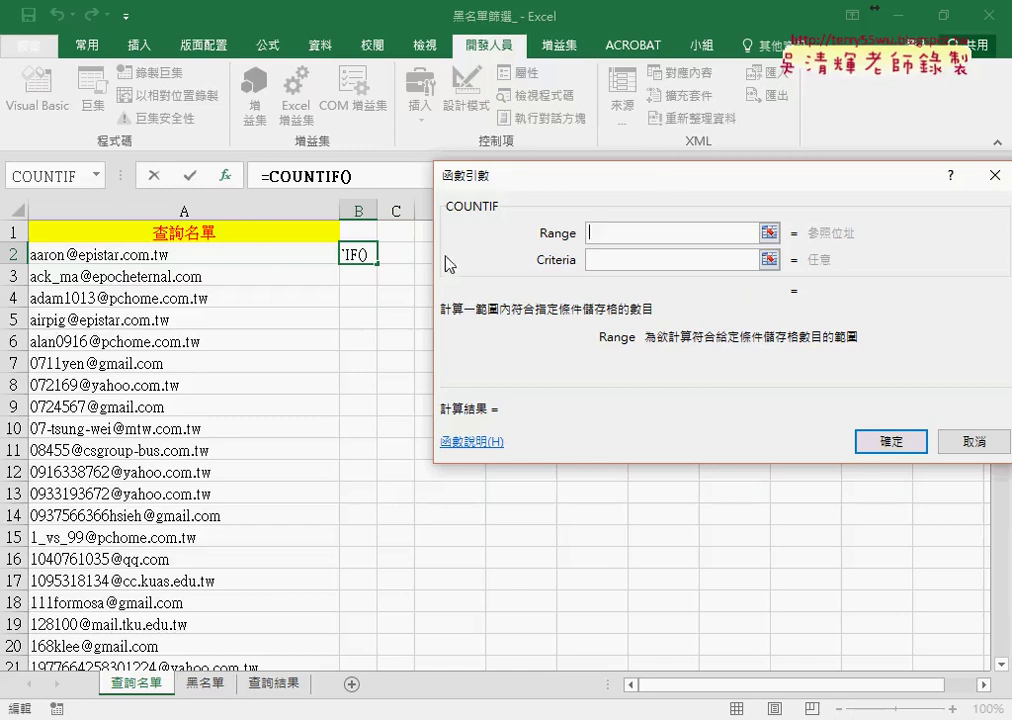
# Step: Drag a range down the 黑名單 column from A2, then delete the addresses, leaving only 黑名單!
pyautogui.click(206, 684)
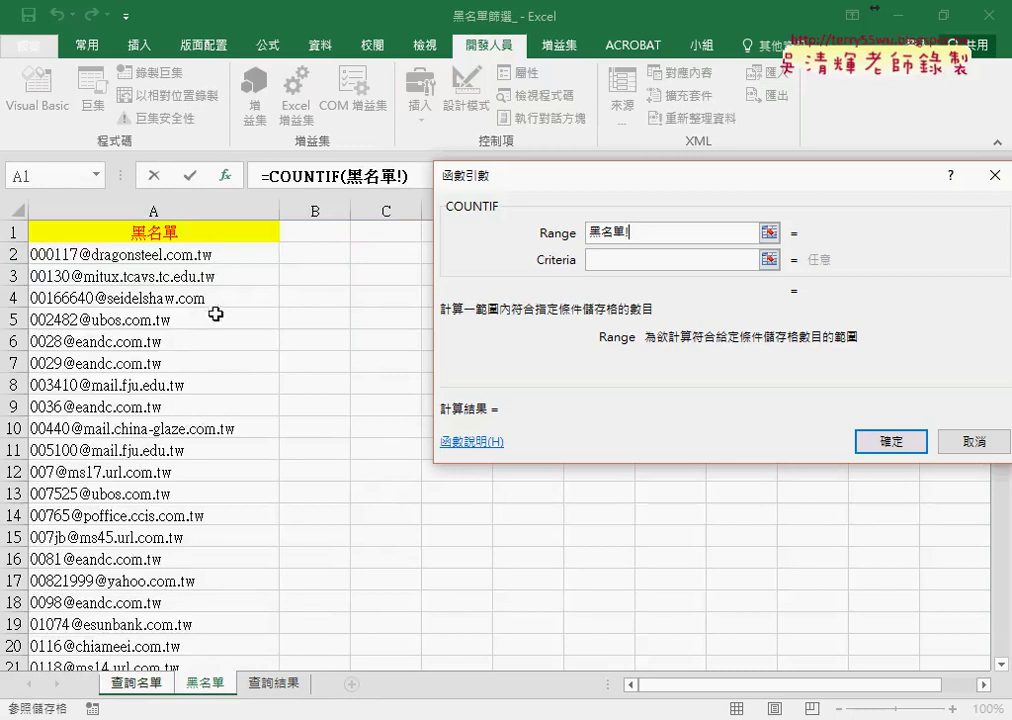
pyautogui.click(247, 255)
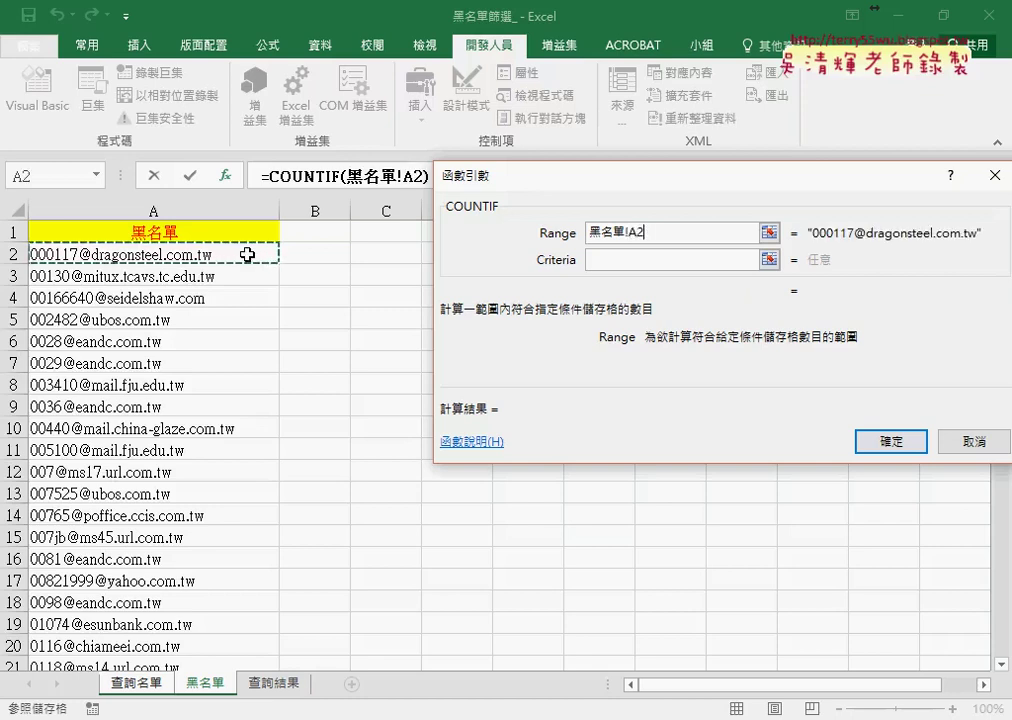
pyautogui.moveTo(247, 255)
pyautogui.mouseDown()
pyautogui.moveTo(244, 672)
pyautogui.moveTo(216, 465)
pyautogui.mouseUp()
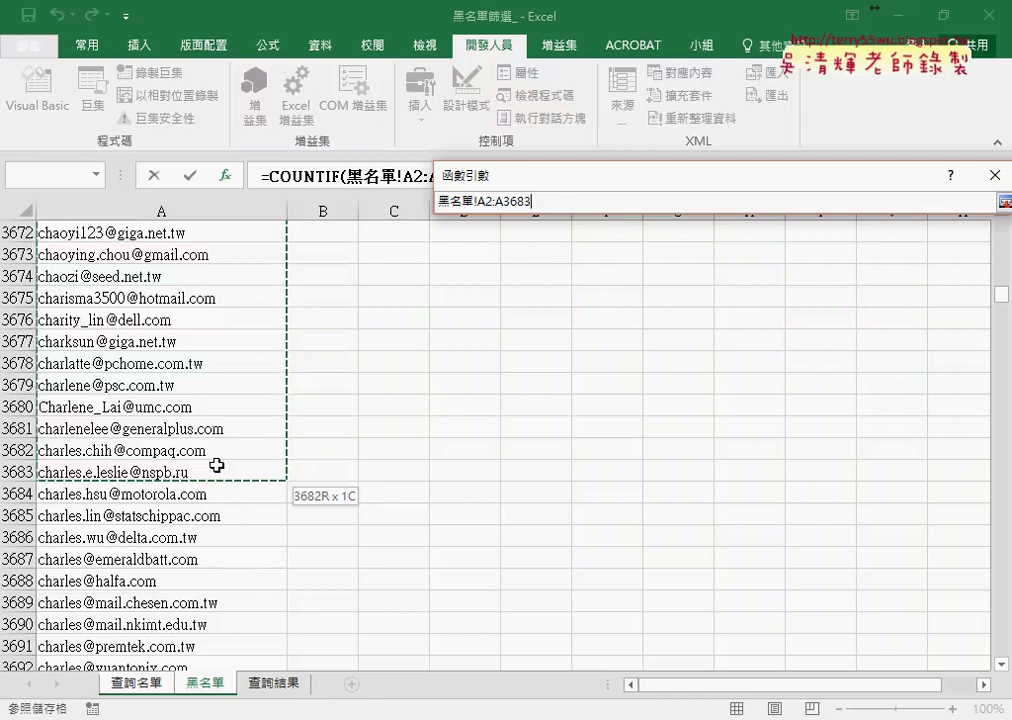
pyautogui.moveTo(216, 465); pyautogui.dragTo(216, 465)
pyautogui.moveTo(688, 232); pyautogui.dragTo(632, 234)
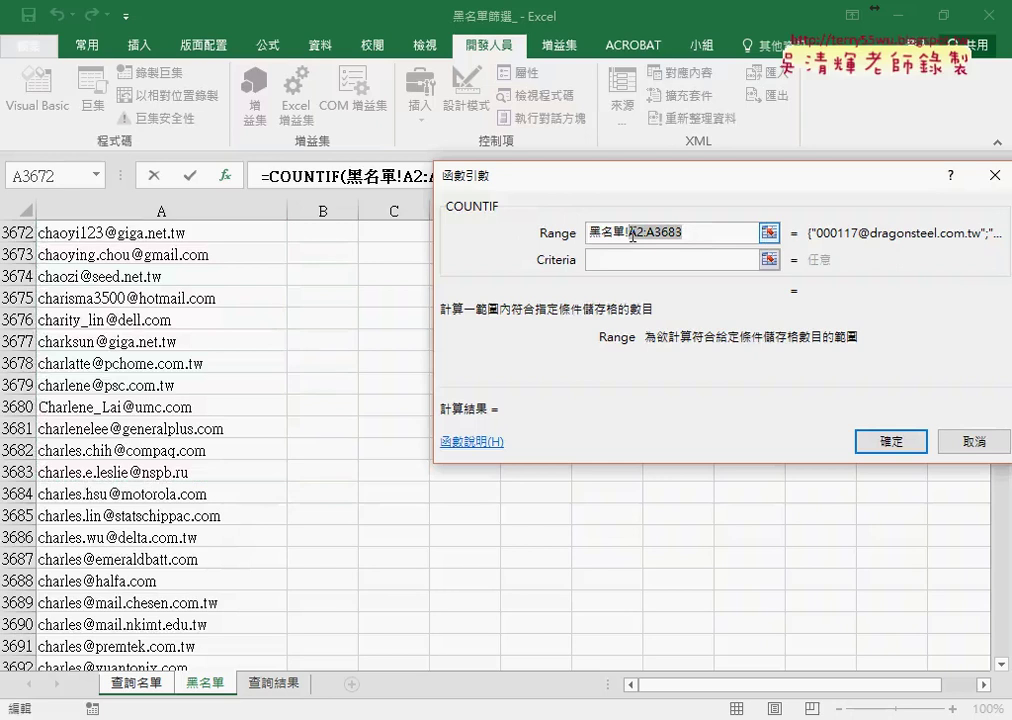
pyautogui.press('BackSpace')
pyautogui.scroll(10, 163, 305)
pyautogui.scroll(11, 167, 308)
pyautogui.scroll(8, 167, 308)
pyautogui.scroll(12, 167, 308)
pyautogui.scroll(5, 167, 308)
pyautogui.scroll(6, 167, 308)
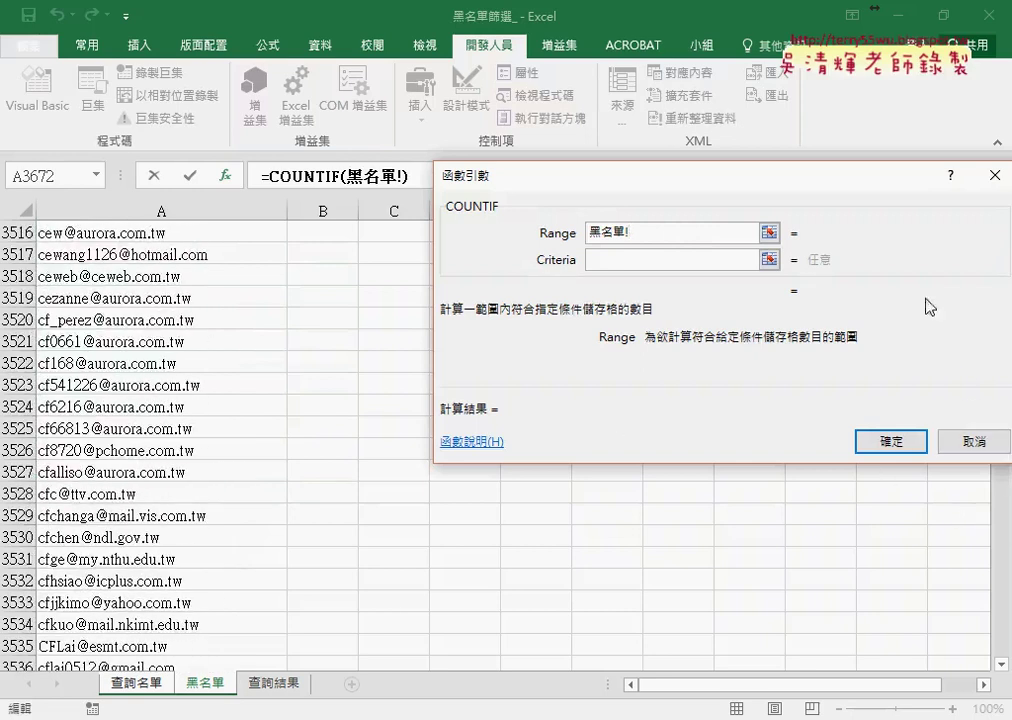
pyautogui.moveTo(875, 181); pyautogui.dragTo(771, 206)
pyautogui.moveTo(999, 292); pyautogui.dragTo(988, 221)
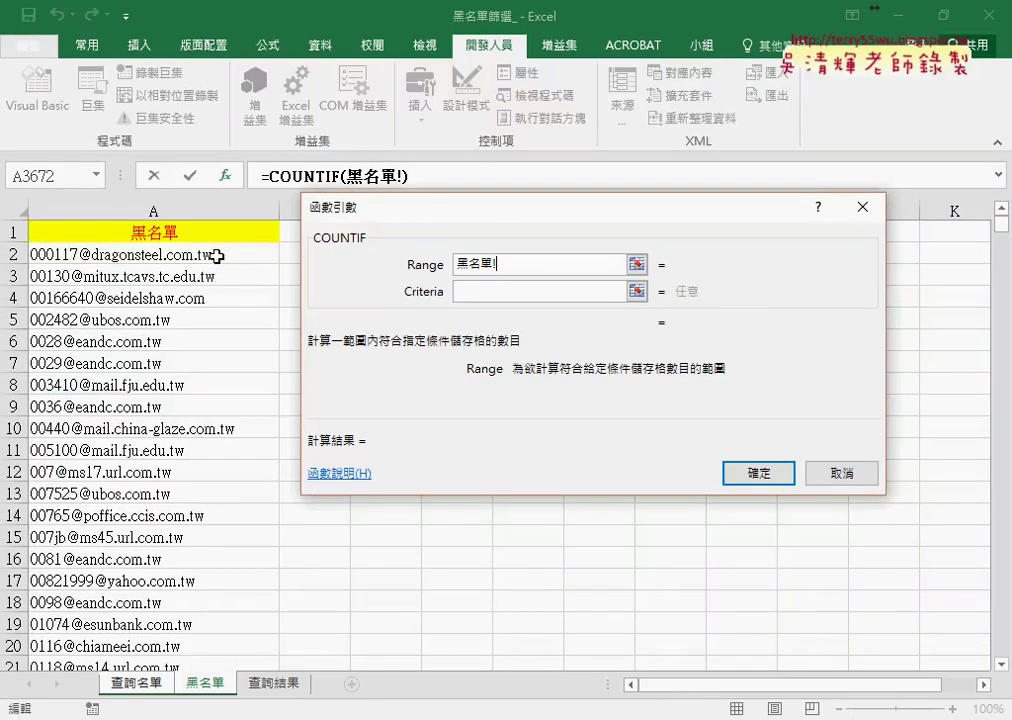
# Step: Re-enter the COUNTIF range as 黑名單!A2:A22223, extending from A2 to the last row
pyautogui.click(216, 256)
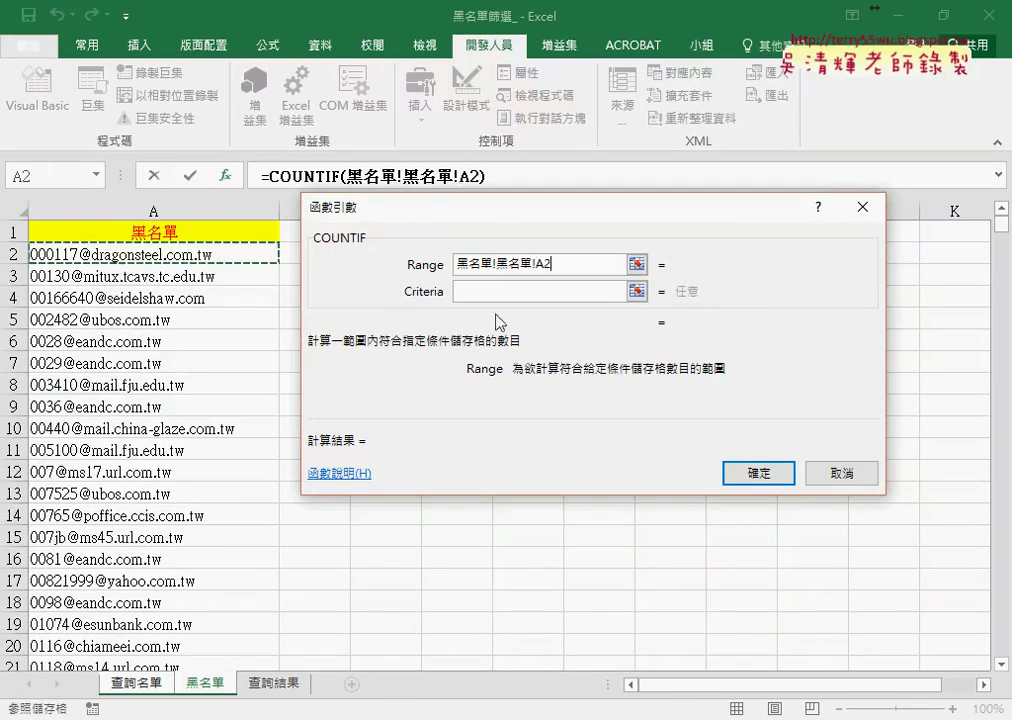
pyautogui.moveTo(501, 265); pyautogui.dragTo(397, 265)
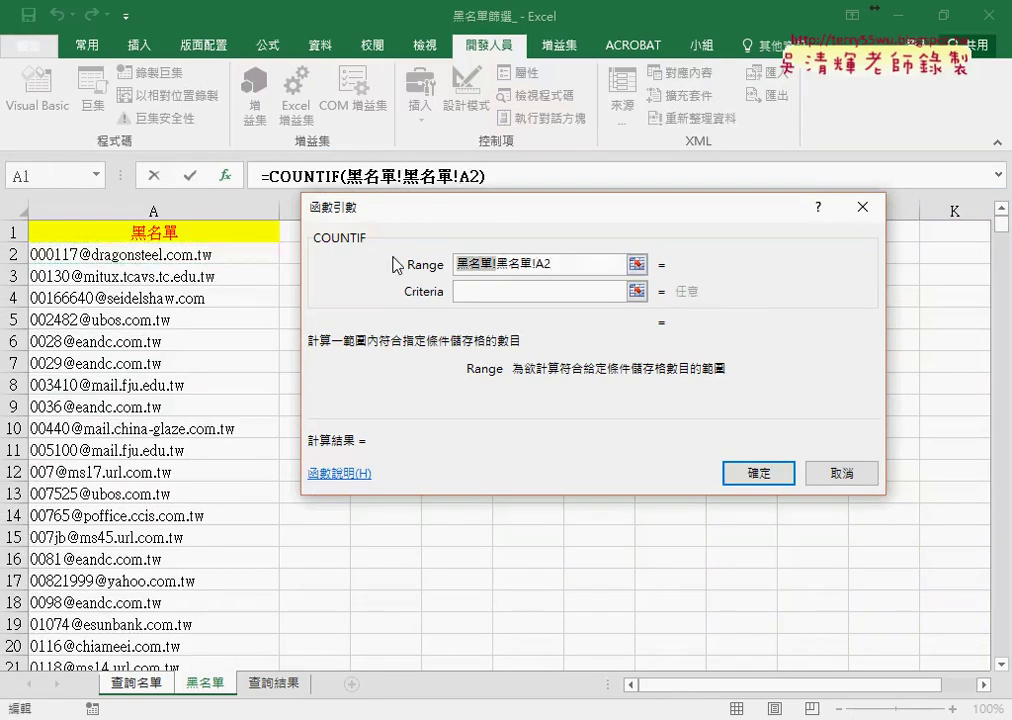
pyautogui.press('BackSpace')
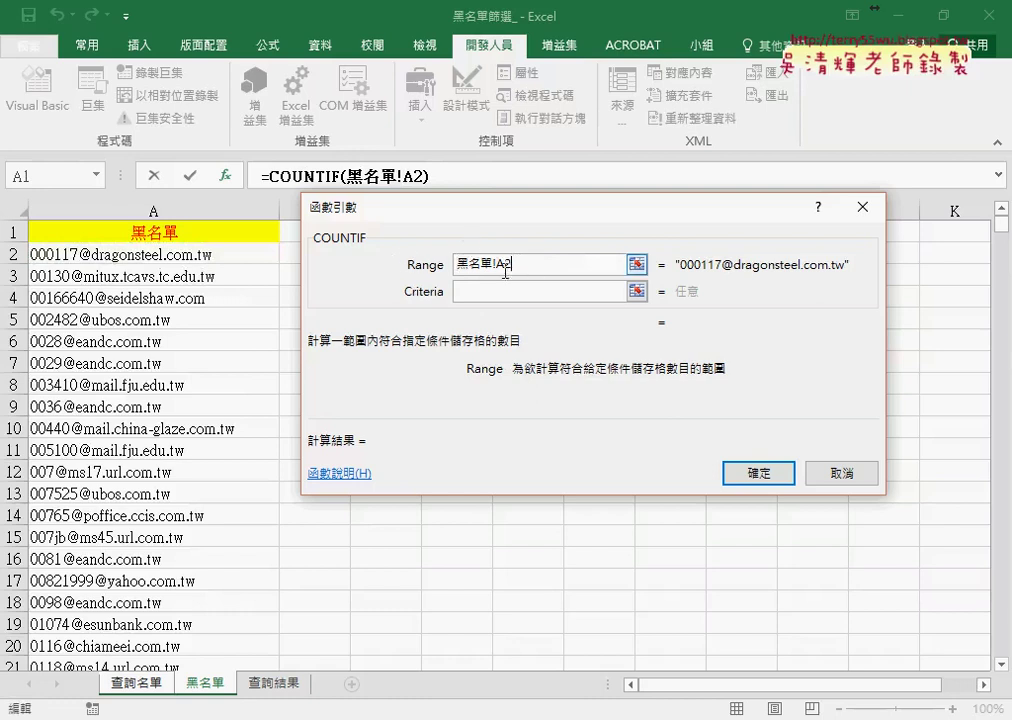
pyautogui.moveTo(521, 266); pyautogui.dragTo(418, 265)
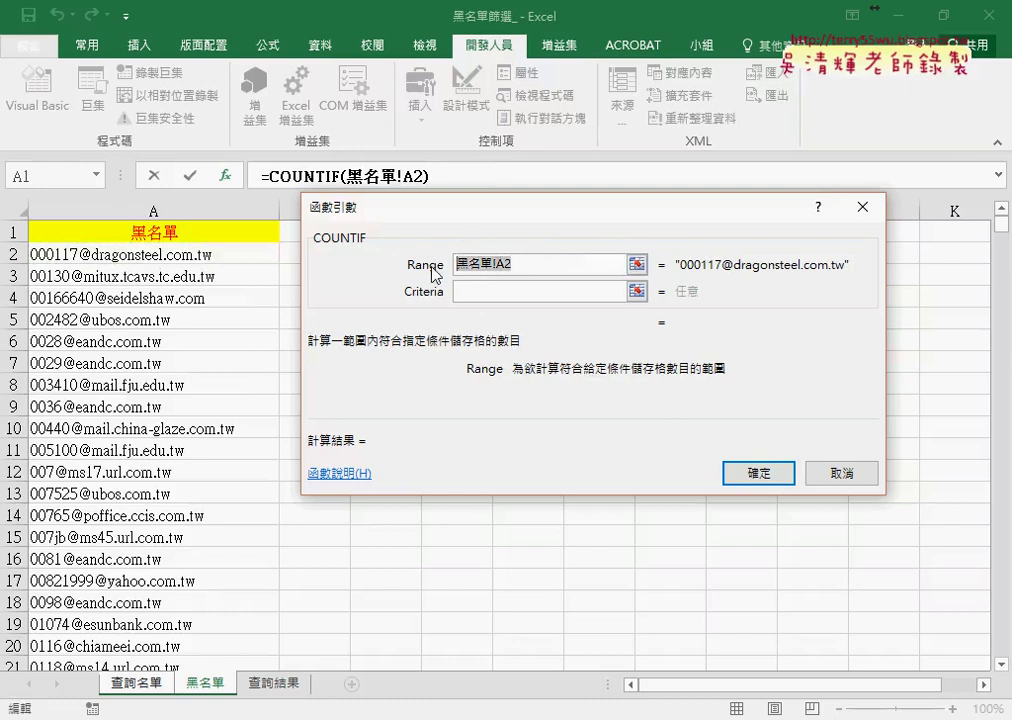
pyautogui.press('BackSpace')
pyautogui.click(202, 257)
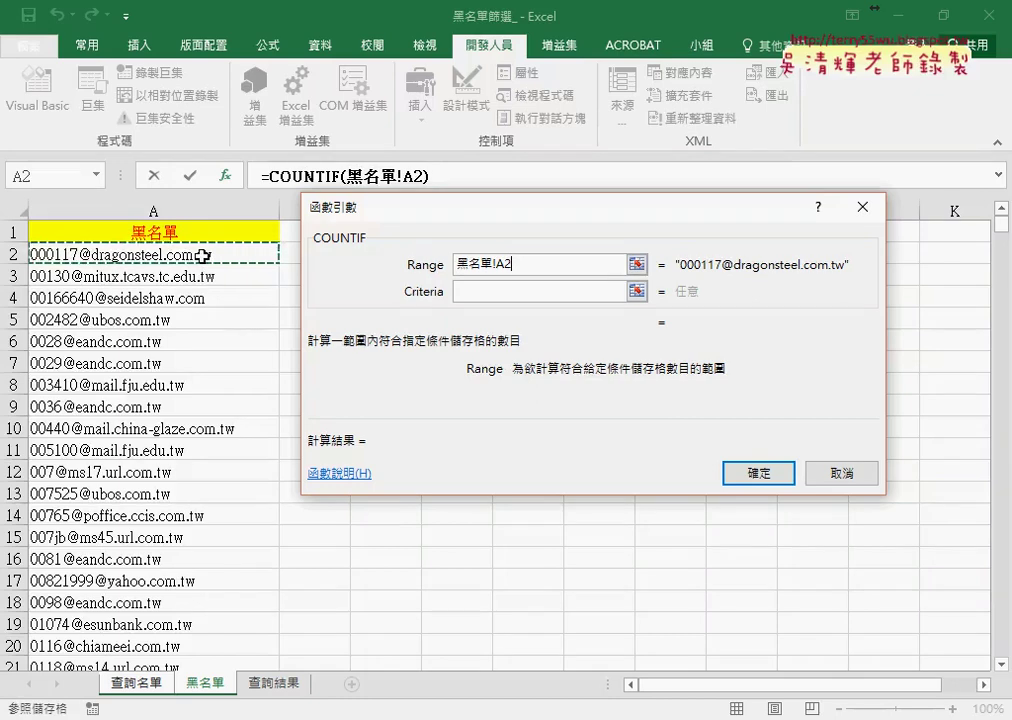
pyautogui.hotkey('ctrl', 'shift', 'Down')
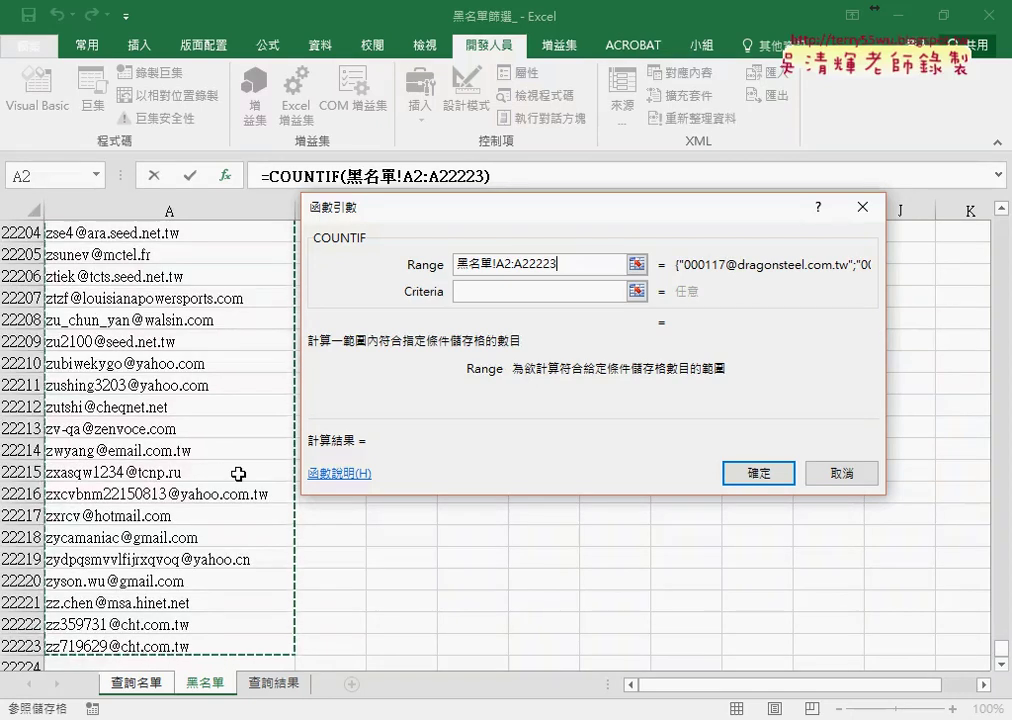
# Step: Set the COUNTIF criteria to cell A2 and confirm, giving 1 in B2
pyautogui.click(485, 292)
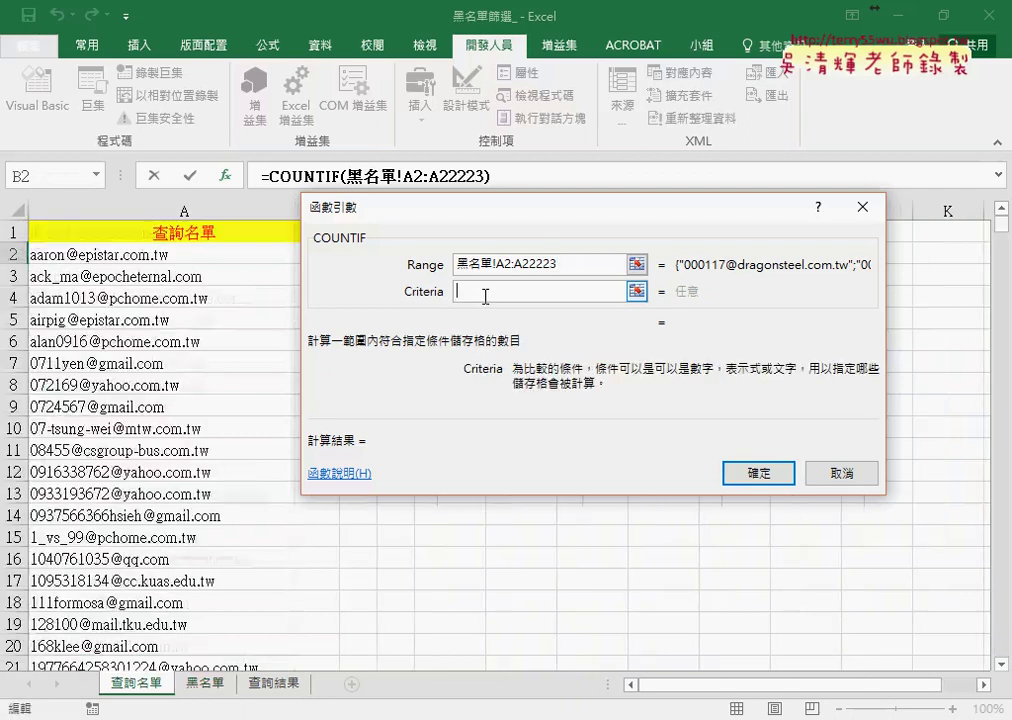
pyautogui.moveTo(385, 240); pyautogui.dragTo(530, 220)
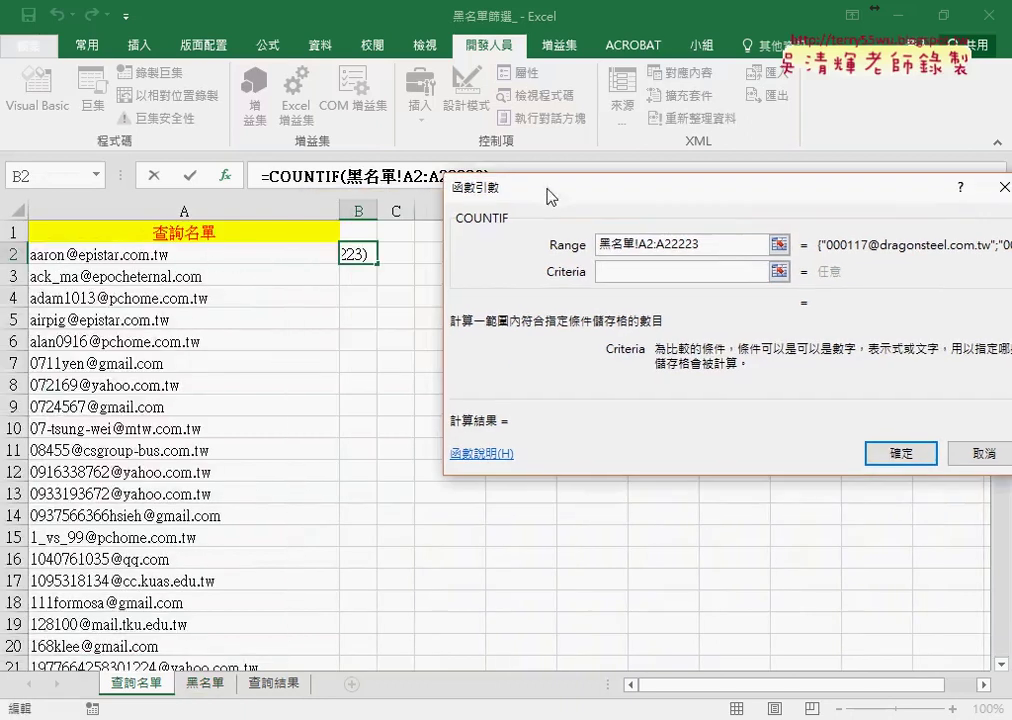
pyautogui.click(218, 256)
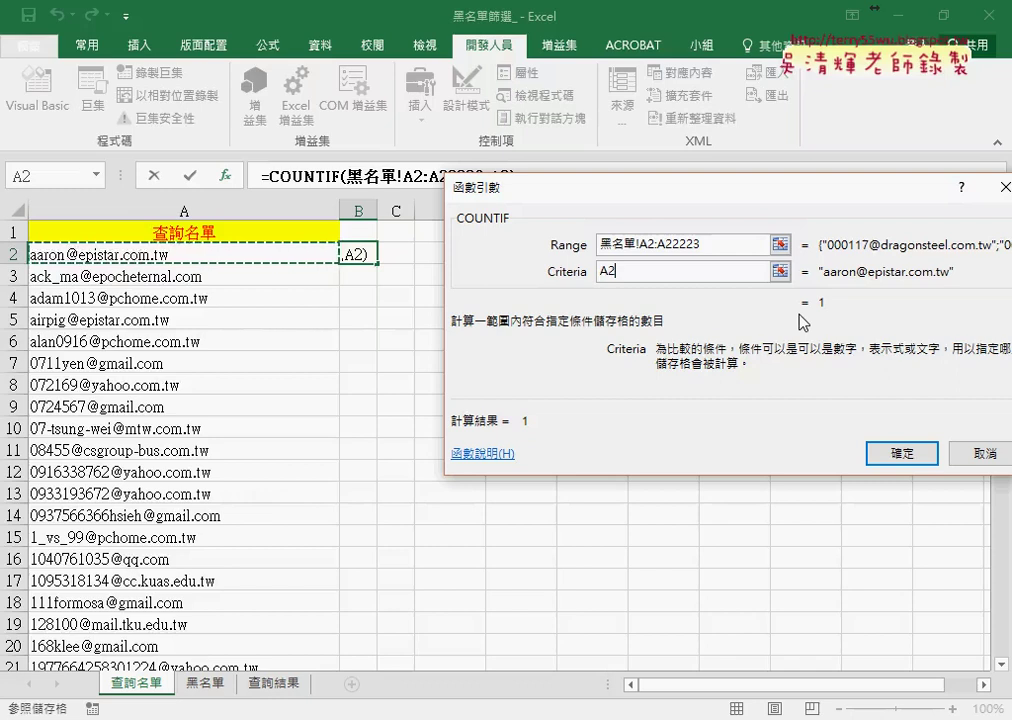
pyautogui.click(895, 455)
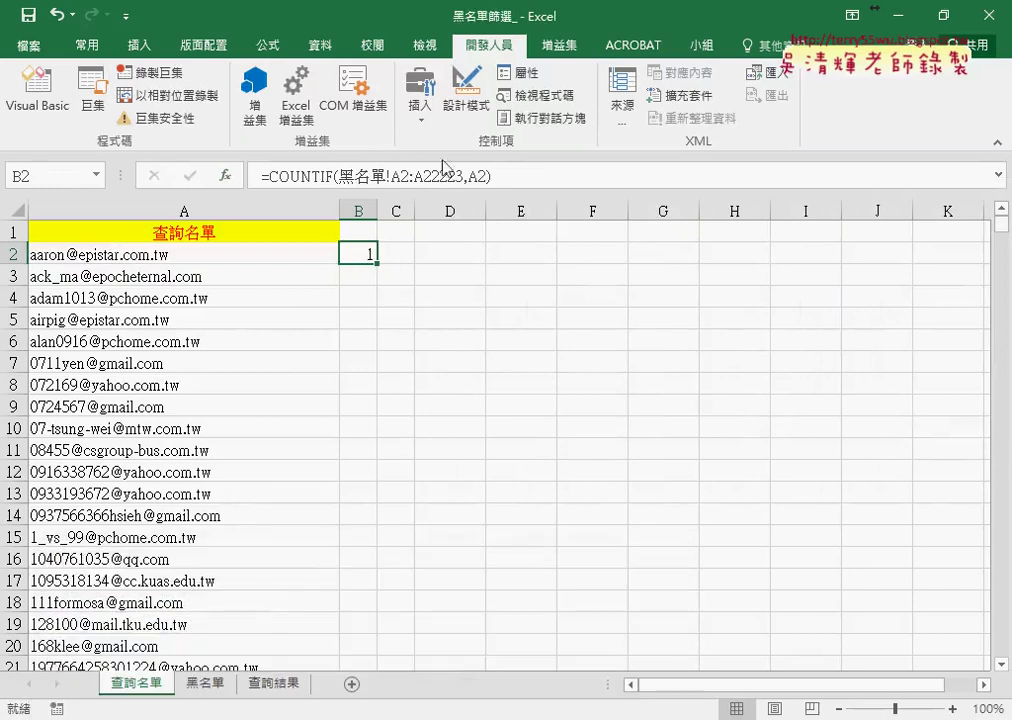
# Step: Lock the range to 黑名單!A$2:A$22223 and fill the formula down column B
pyautogui.moveTo(463, 176); pyautogui.dragTo(391, 176)
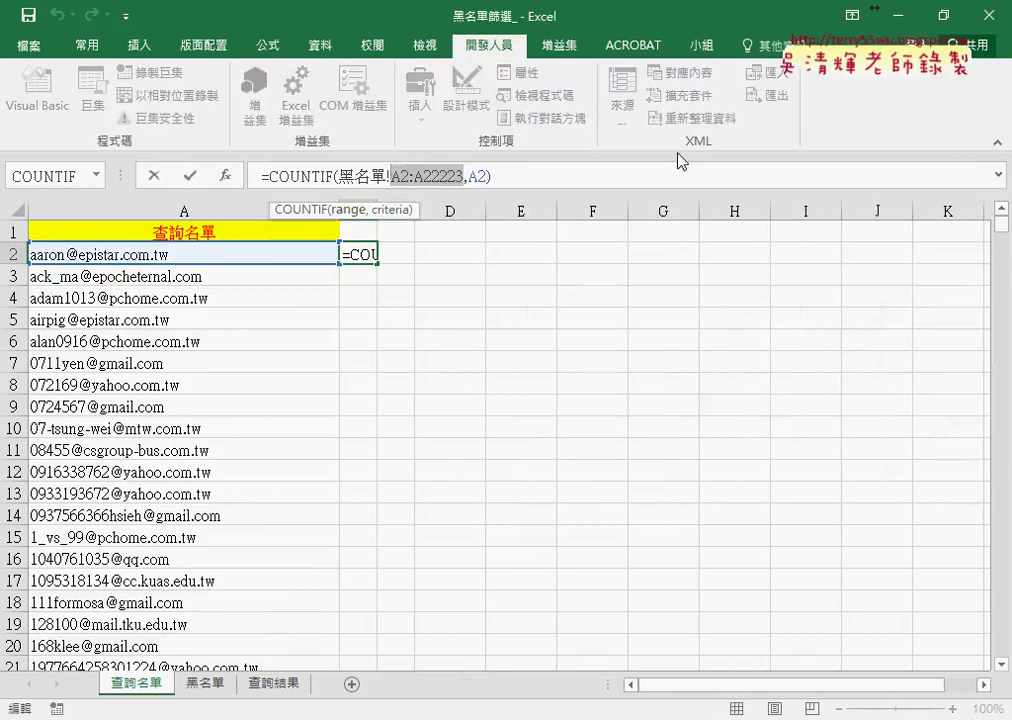
pyautogui.press('F4')
pyautogui.press('F4')
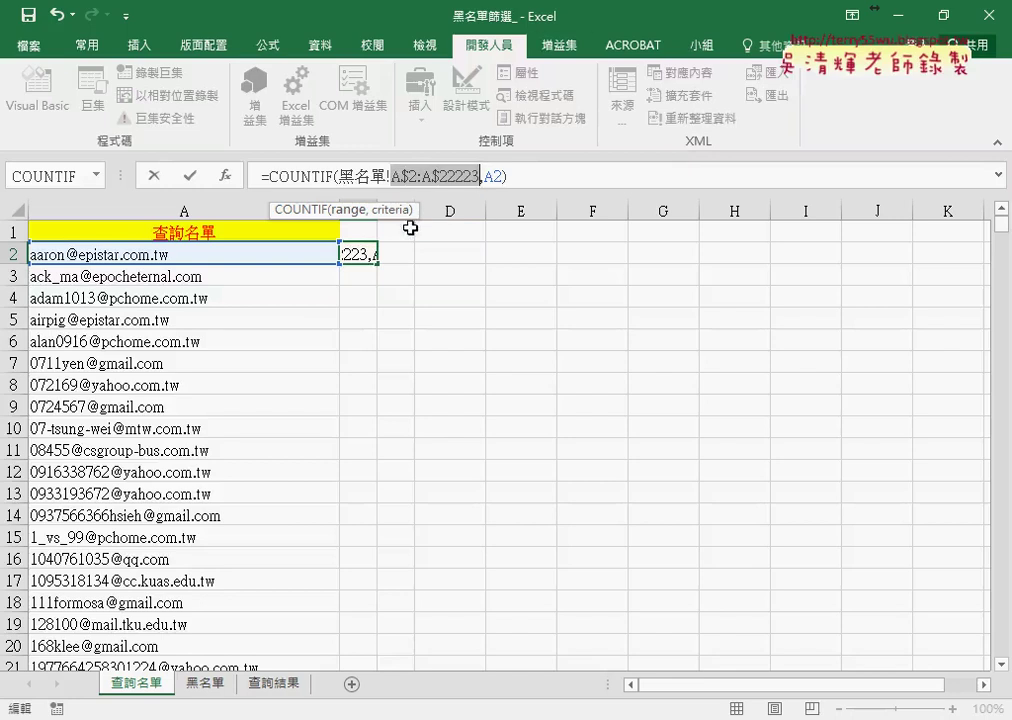
pyautogui.click(191, 177)
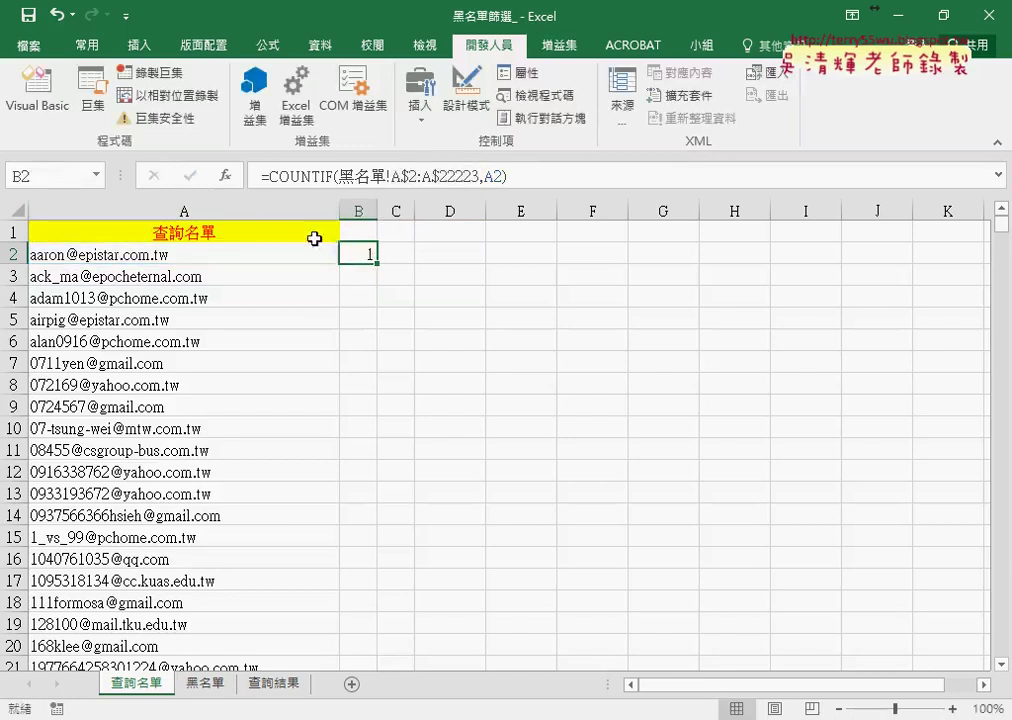
pyautogui.doubleClick(378, 262)
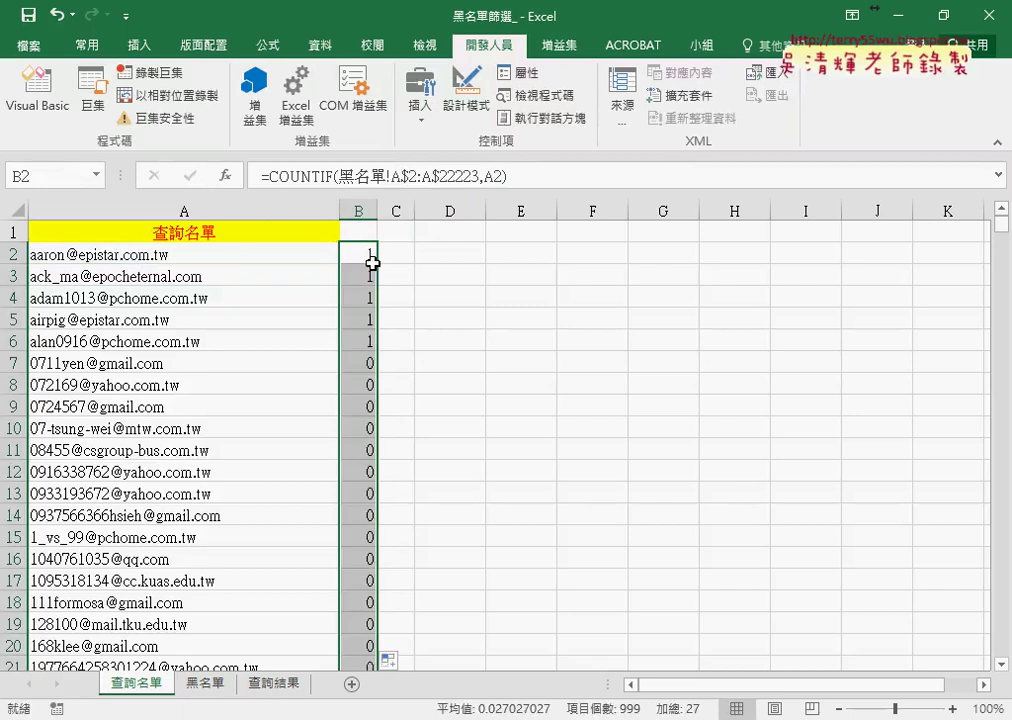
# Step: Check the copied formulas in B2 and B7 and select the column B header
pyautogui.click(362, 252)
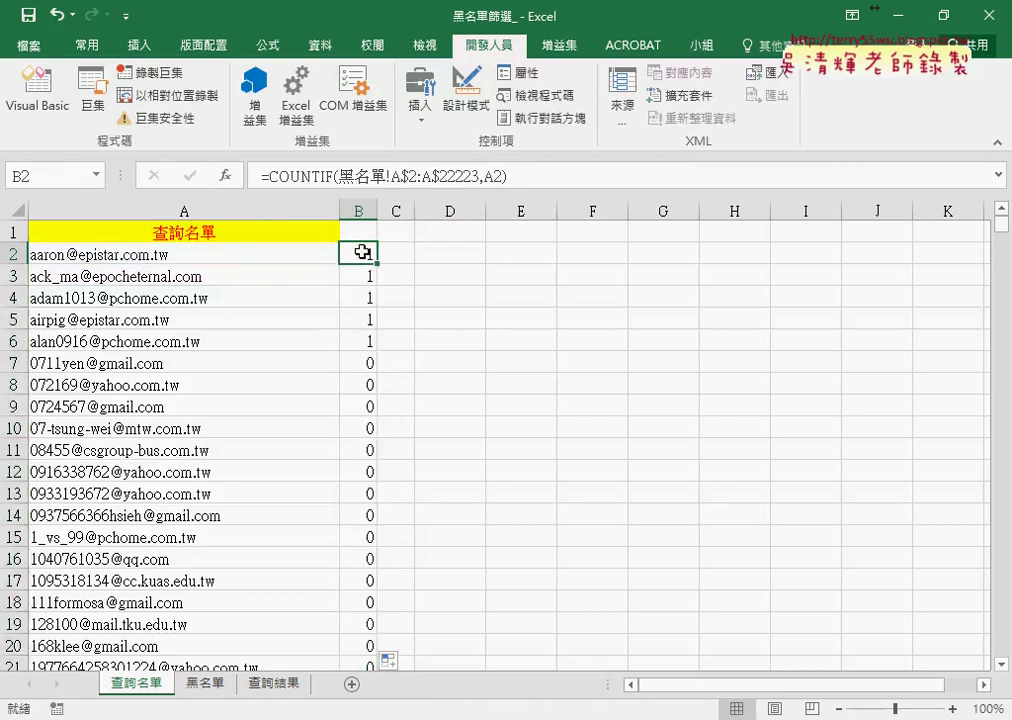
pyautogui.click(361, 362)
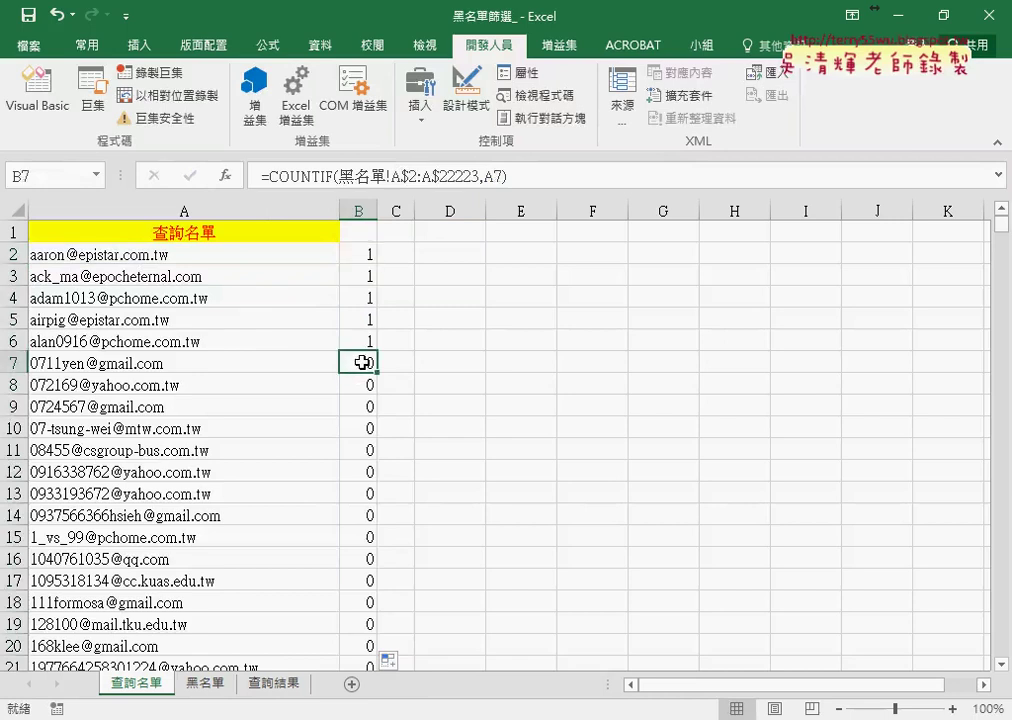
pyautogui.click(357, 232)
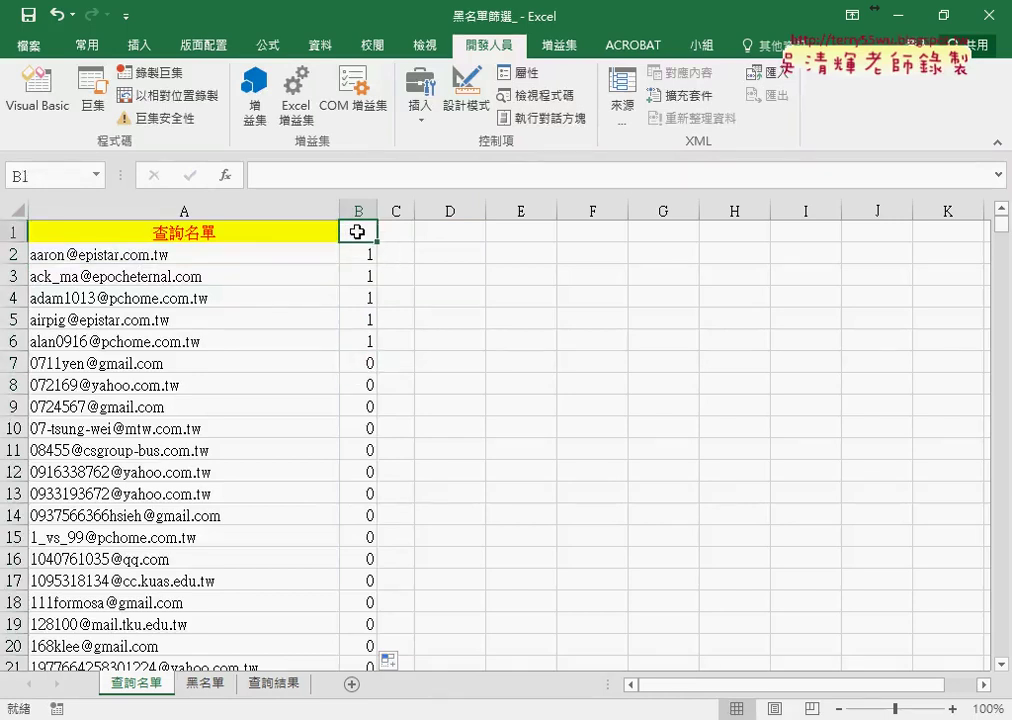
pyautogui.click(316, 46)
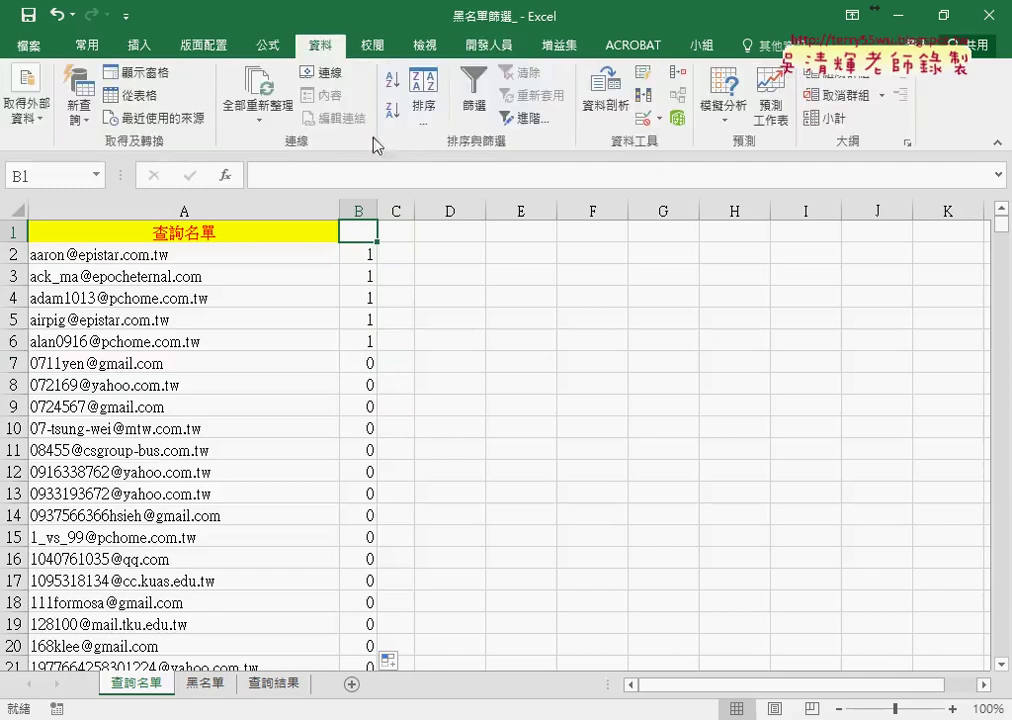
# Step: Filter column B to only the value 1, leaving the 27 blacklisted emails
pyautogui.click(300, 231)
pyautogui.click(358, 231)
pyautogui.click(475, 102)
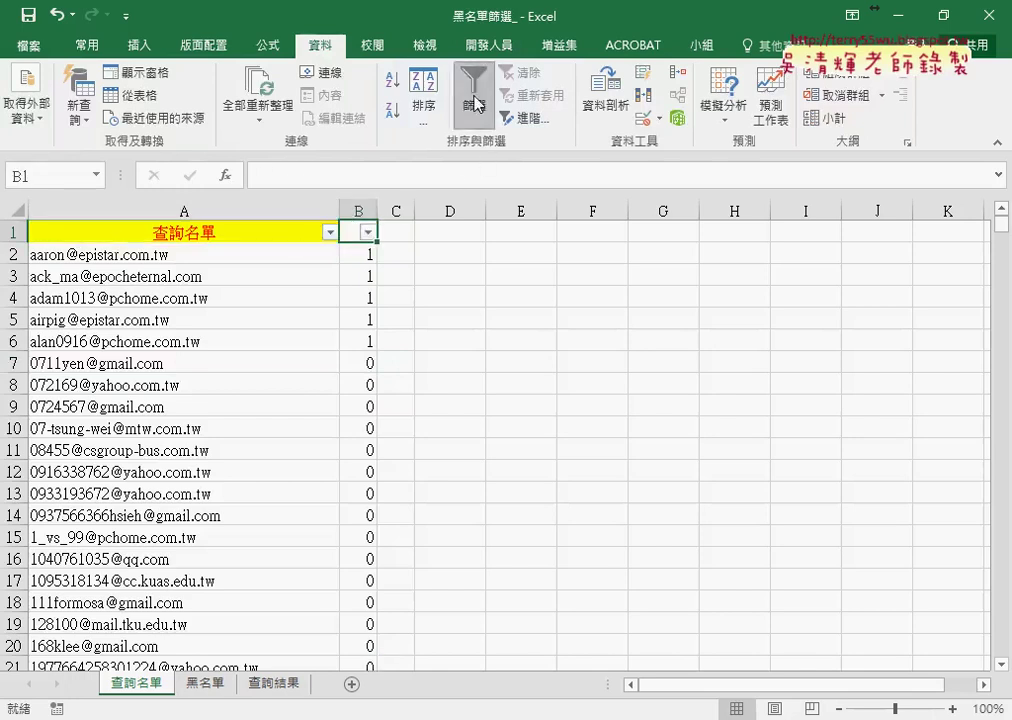
pyautogui.click(367, 233)
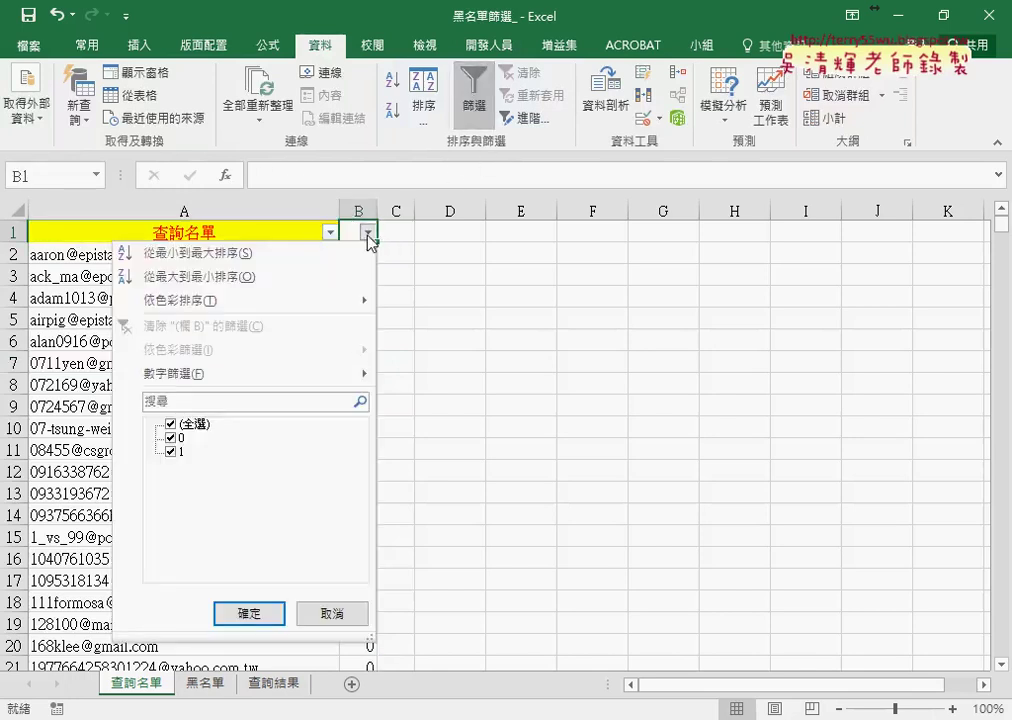
pyautogui.click(170, 424)
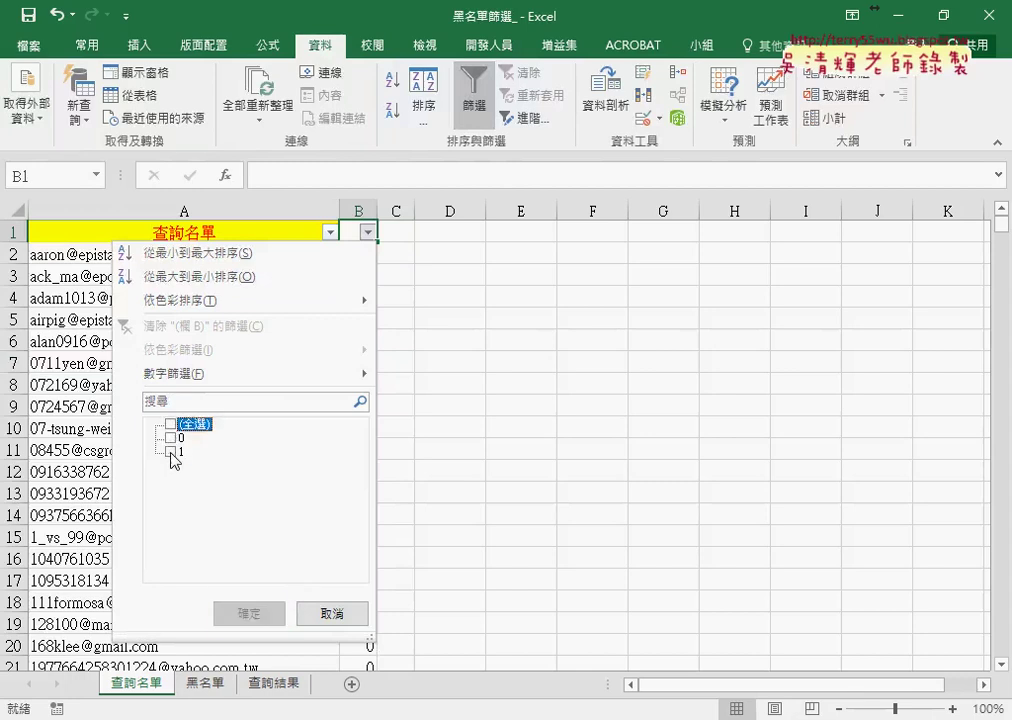
pyautogui.click(171, 452)
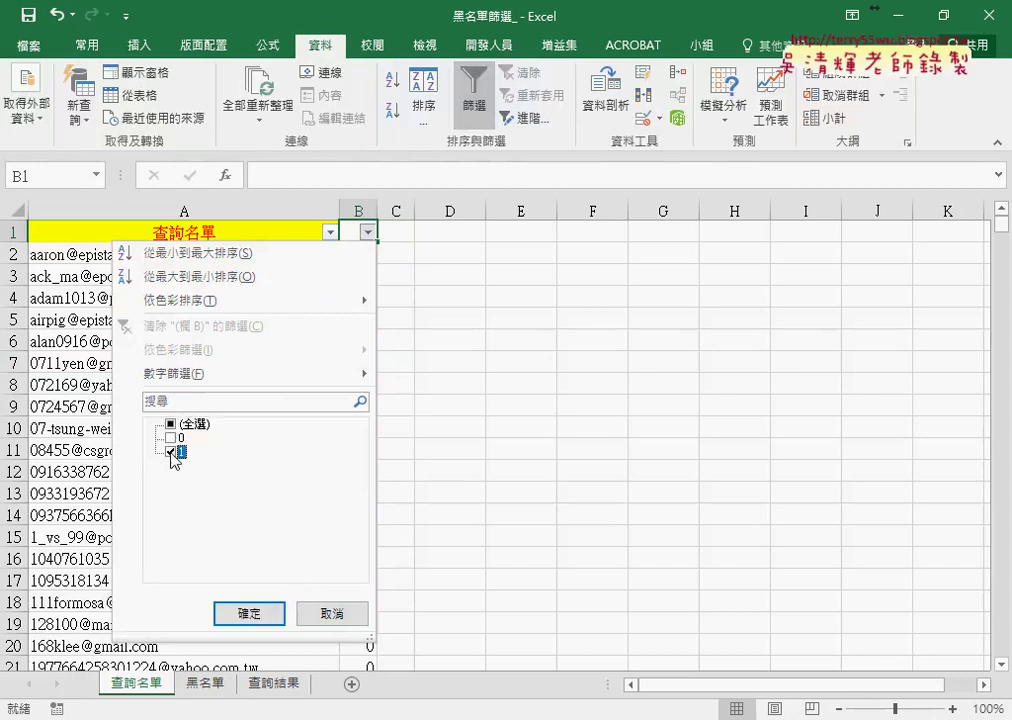
pyautogui.click(268, 615)
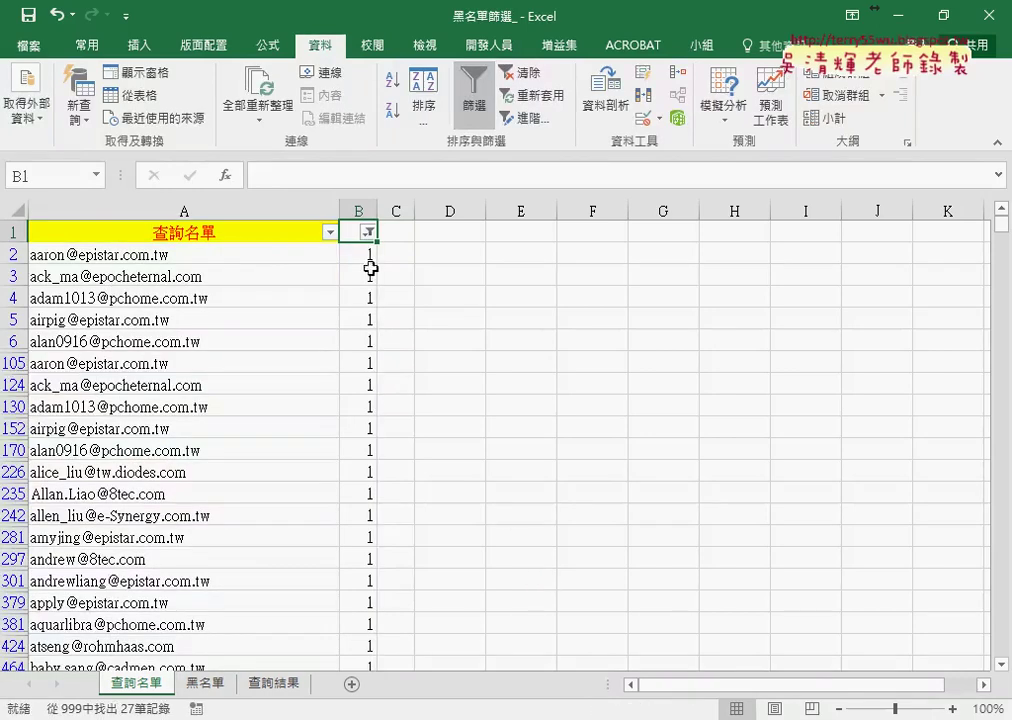
pyautogui.click(227, 252)
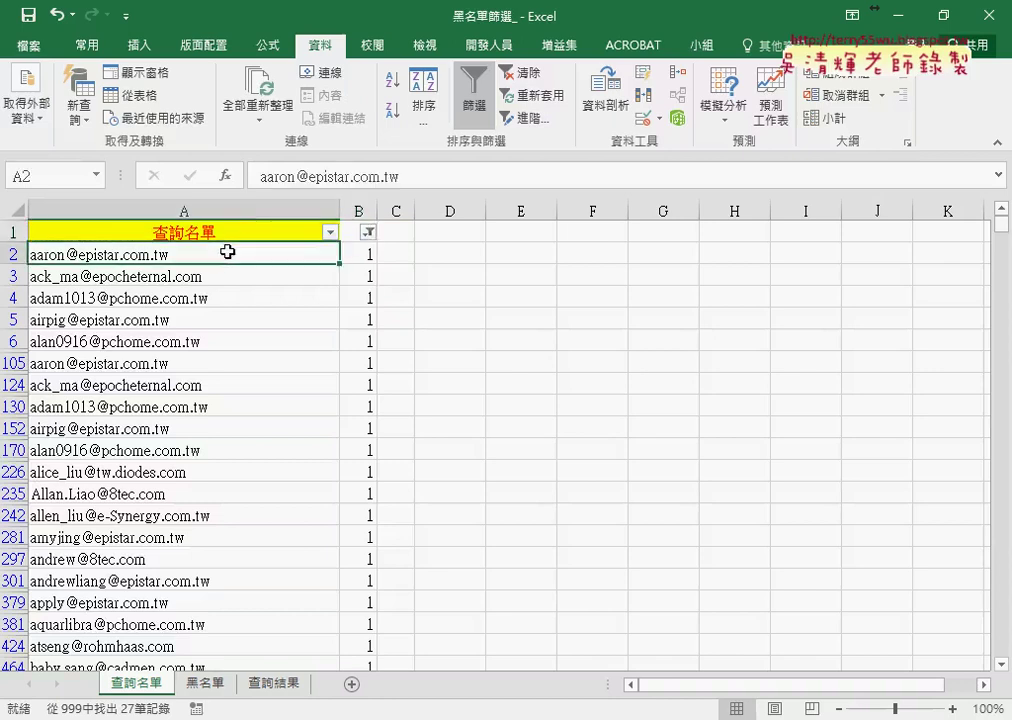
# Step: Copy the 27 filtered emails and paste them into A1 of the 查詢結果 sheet
pyautogui.hotkey('ctrl', 'shift', 'Down')
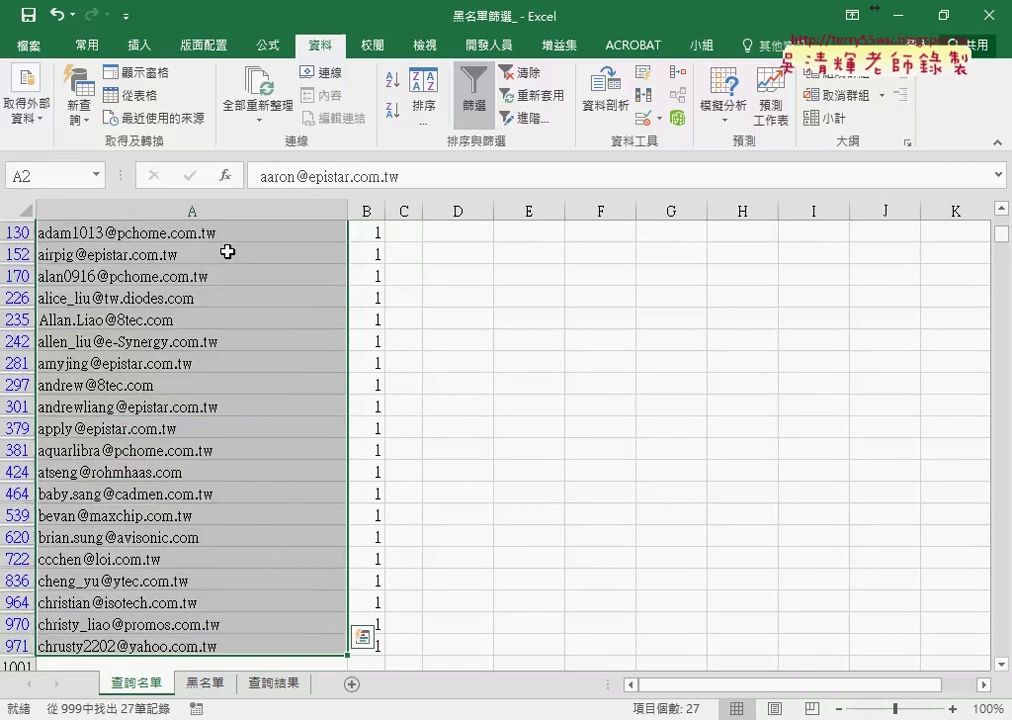
pyautogui.hotkey('ctrl', 'c')
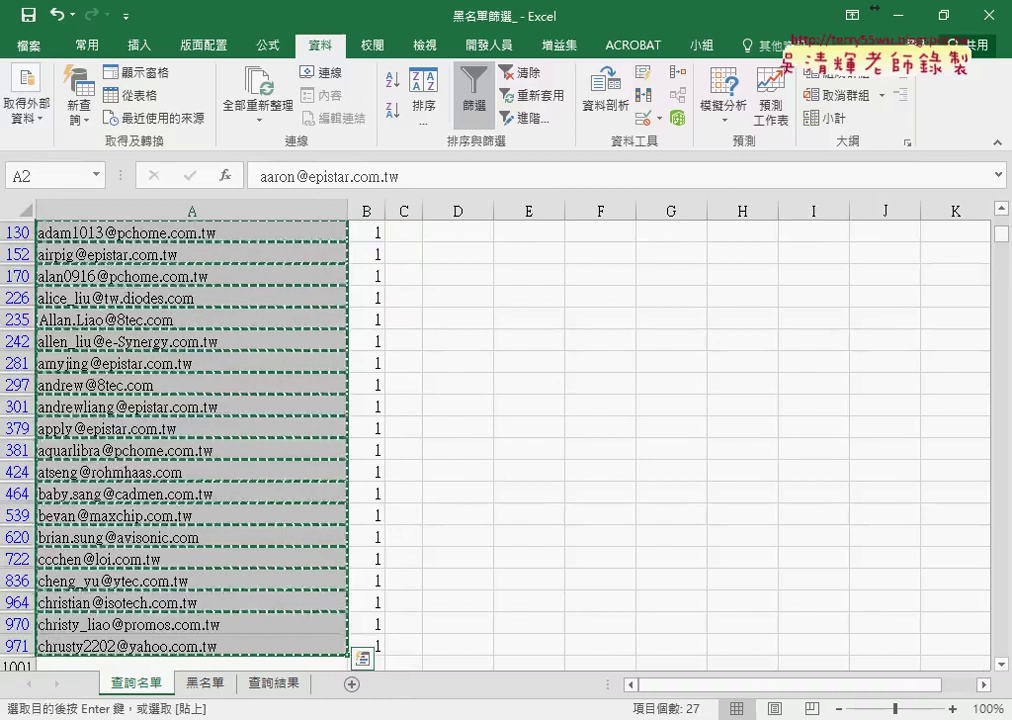
pyautogui.click(286, 687)
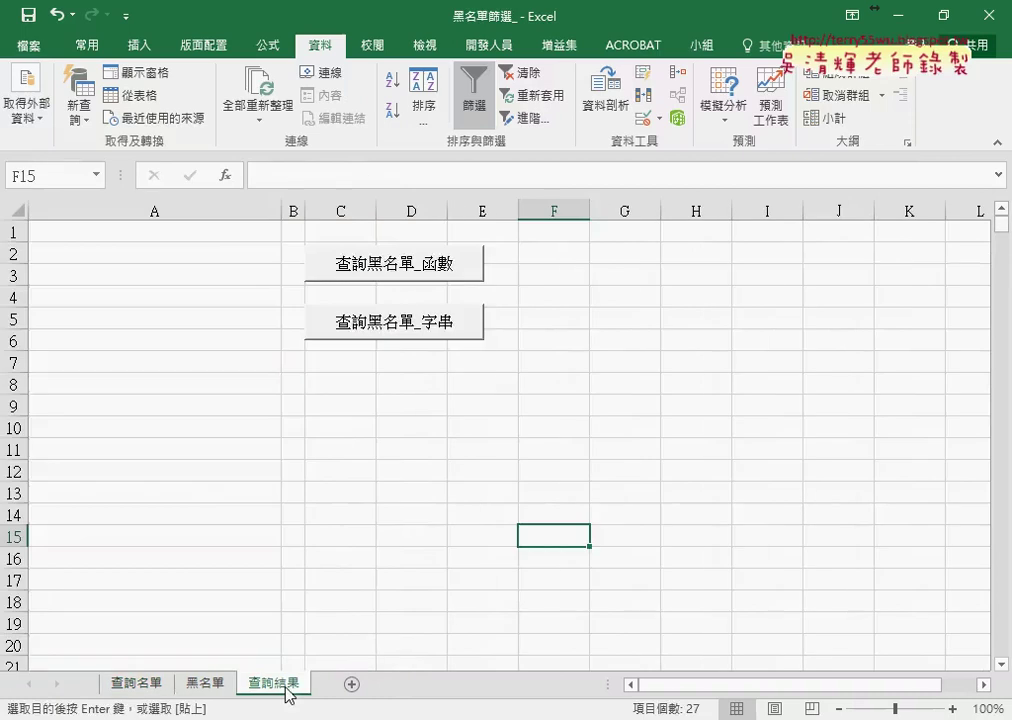
pyautogui.click(164, 232)
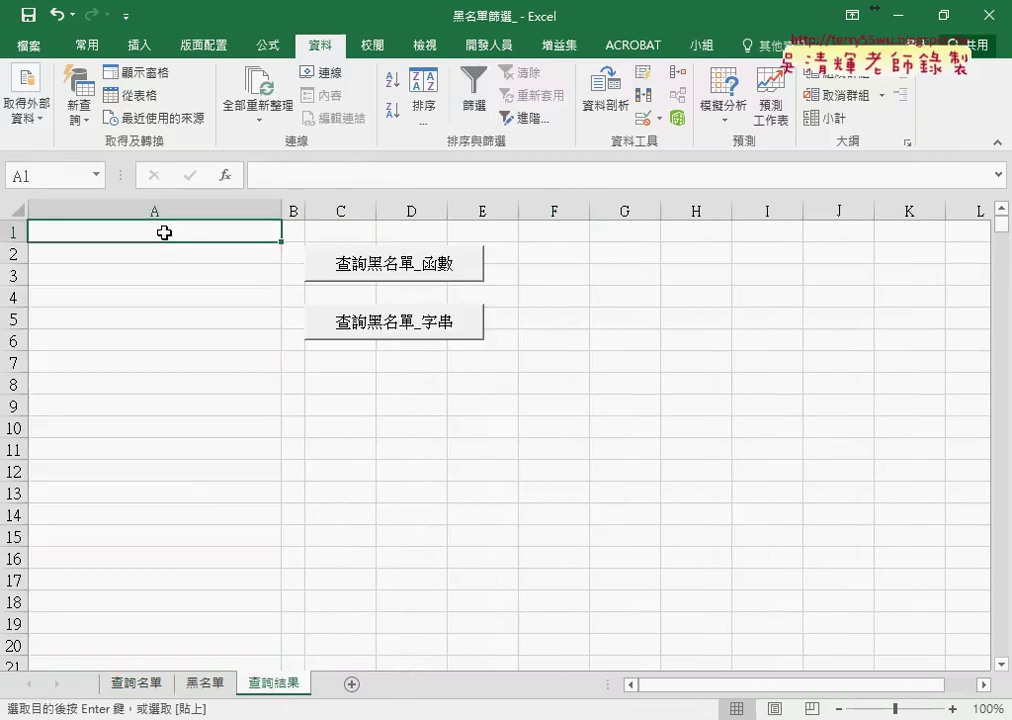
pyautogui.hotkey('ctrl', 'v')
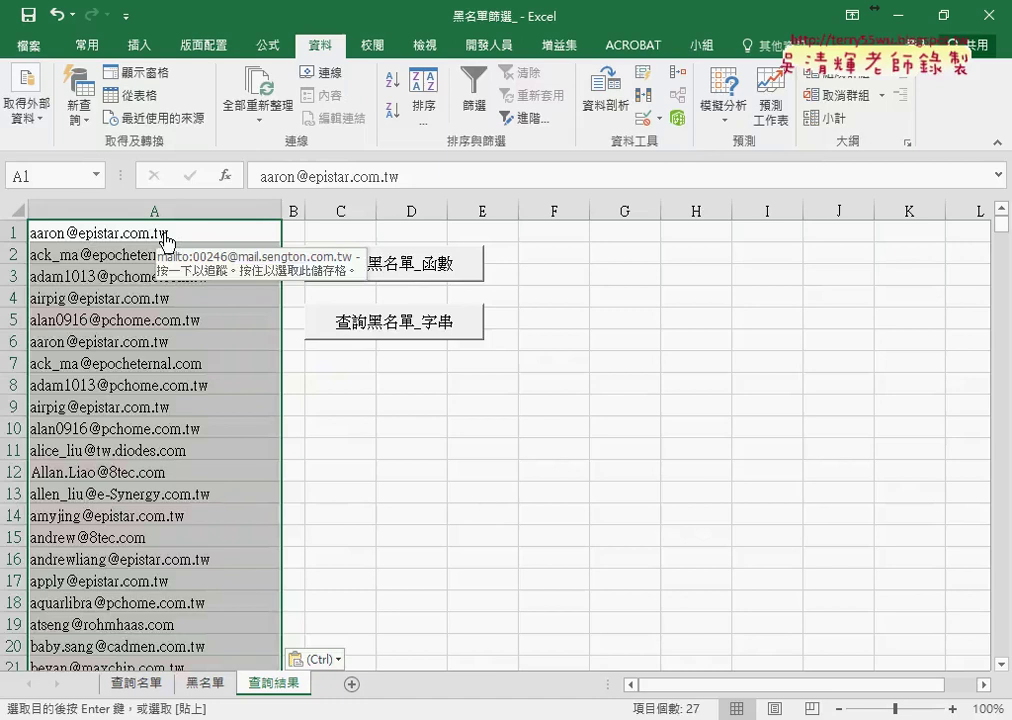
# Step: Turn off the filter on 查詢名單, then show the 黑名單 sheet scrolled to the top
pyautogui.click(137, 685)
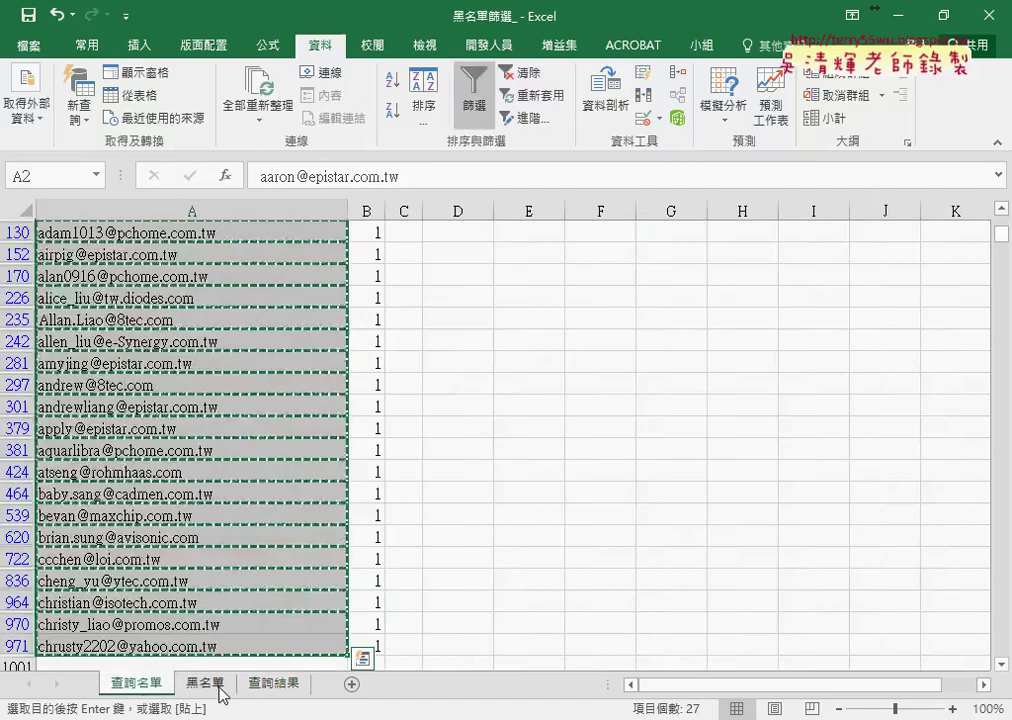
pyautogui.click(462, 105)
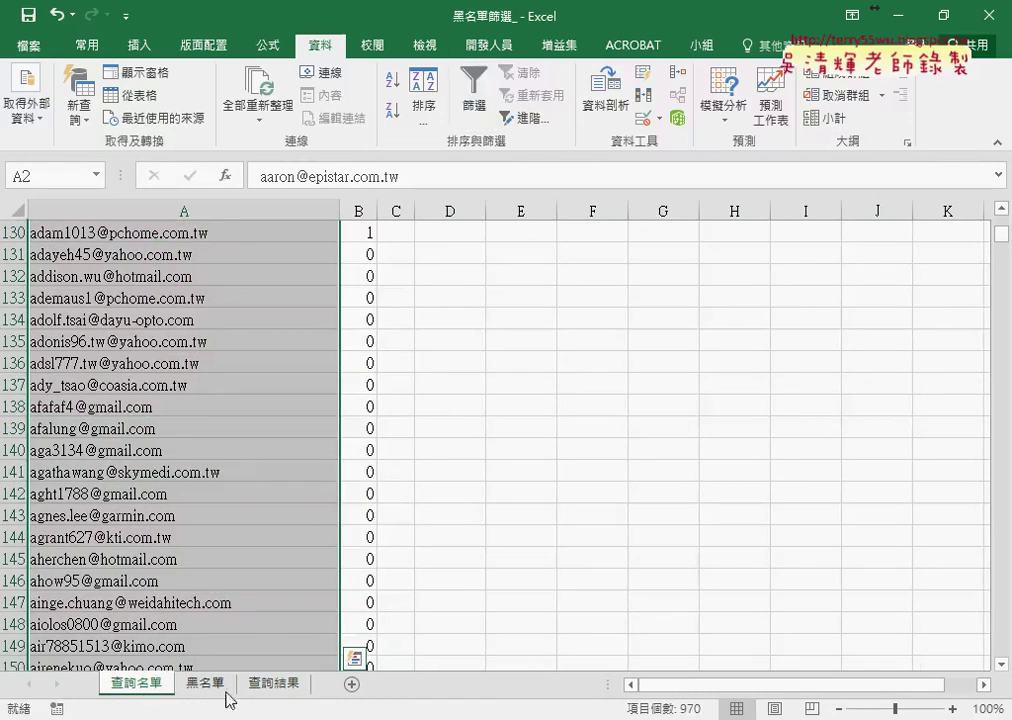
pyautogui.click(206, 684)
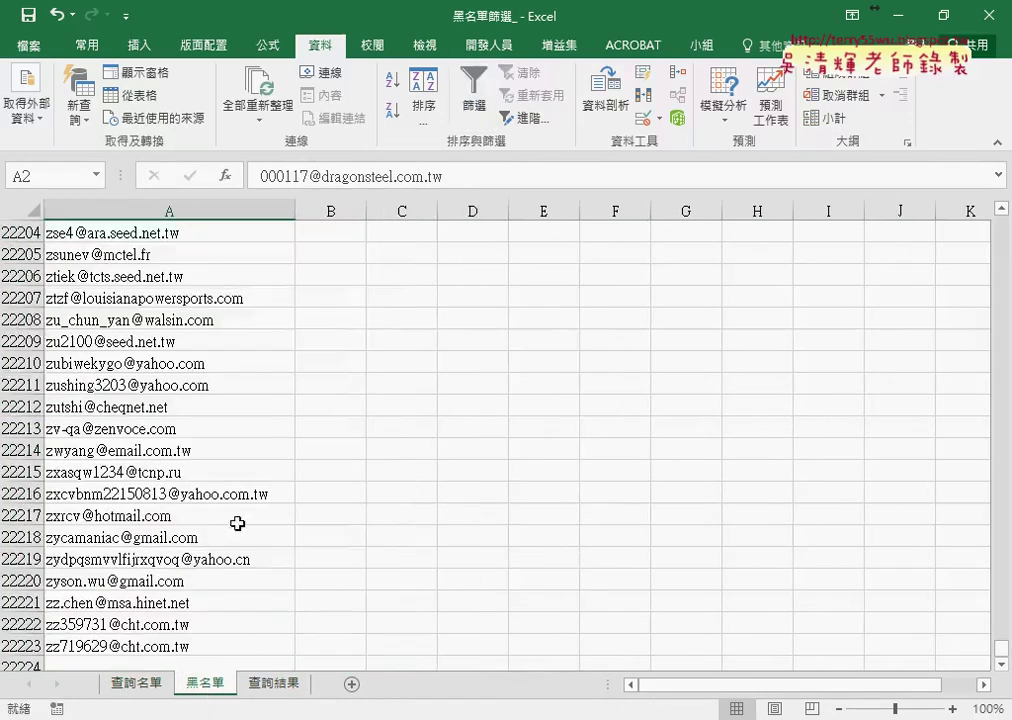
pyautogui.moveTo(1005, 655); pyautogui.dragTo(1001, 222)
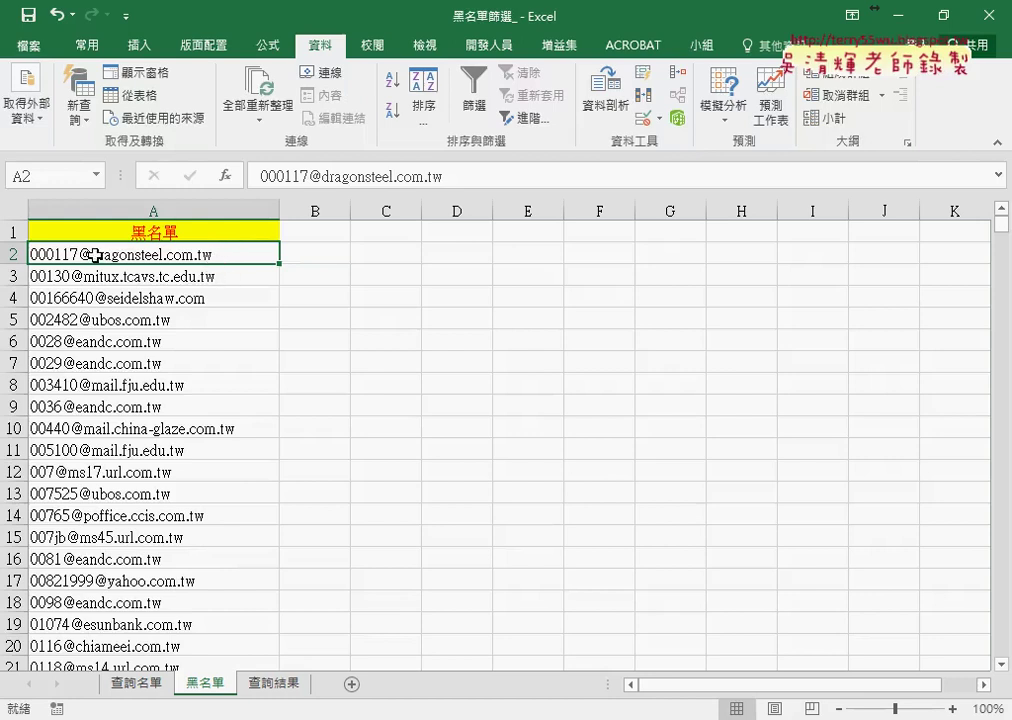
# Step: Select the 黑名單 column from header A1 down to A22223
pyautogui.hotkey('ctrl', 'shift', 'Down')
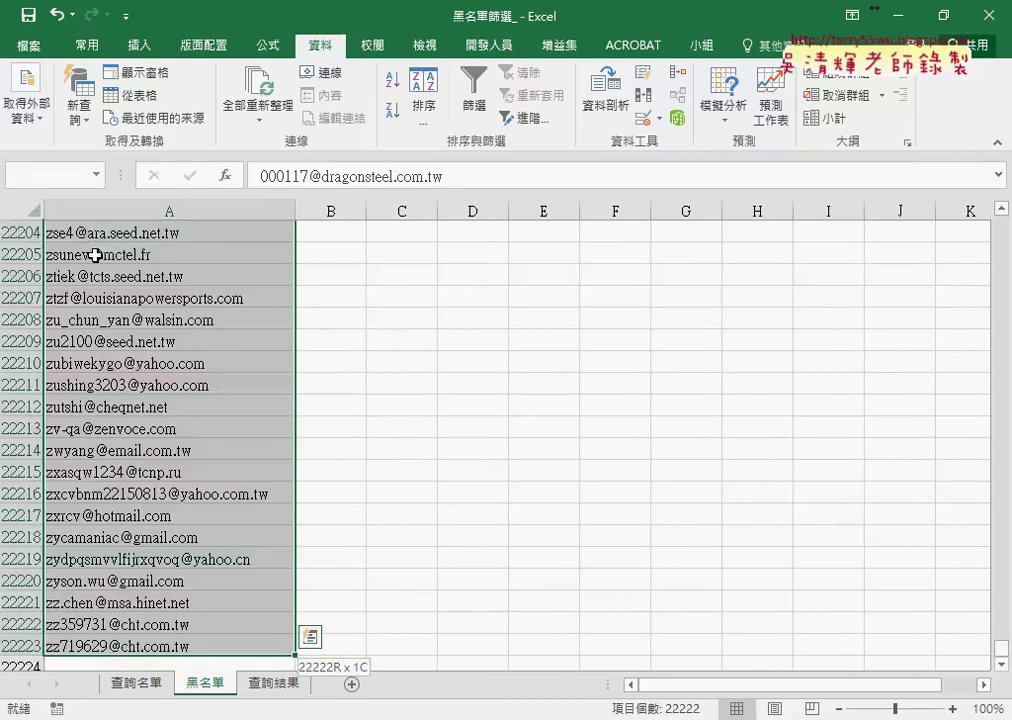
pyautogui.click(20, 176)
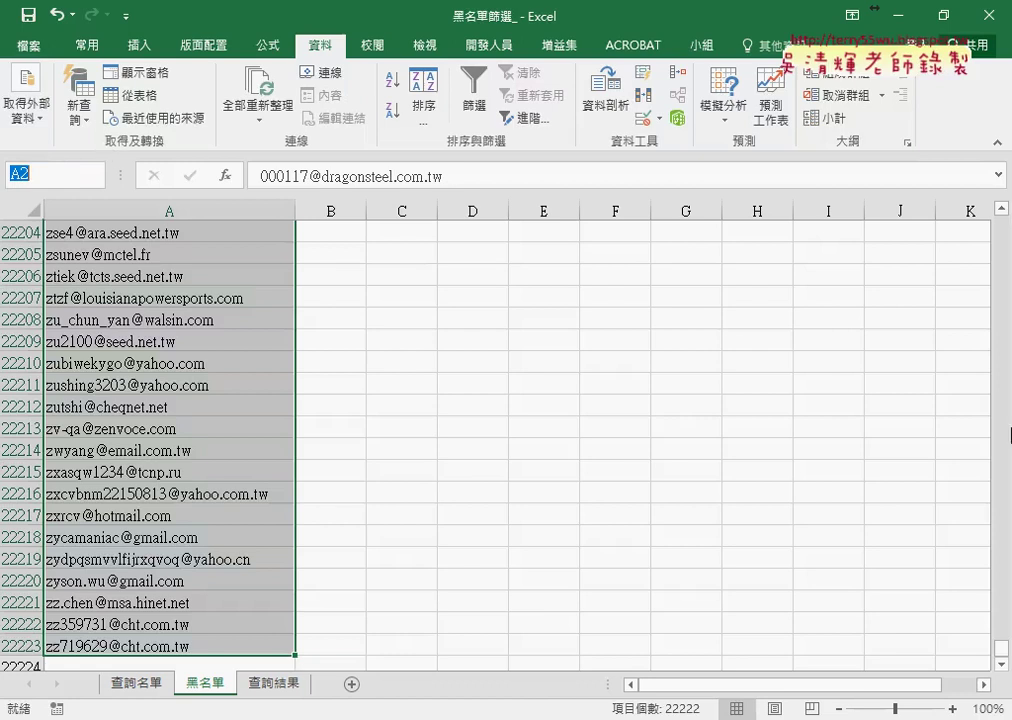
pyautogui.moveTo(1003, 648); pyautogui.dragTo(1003, 219)
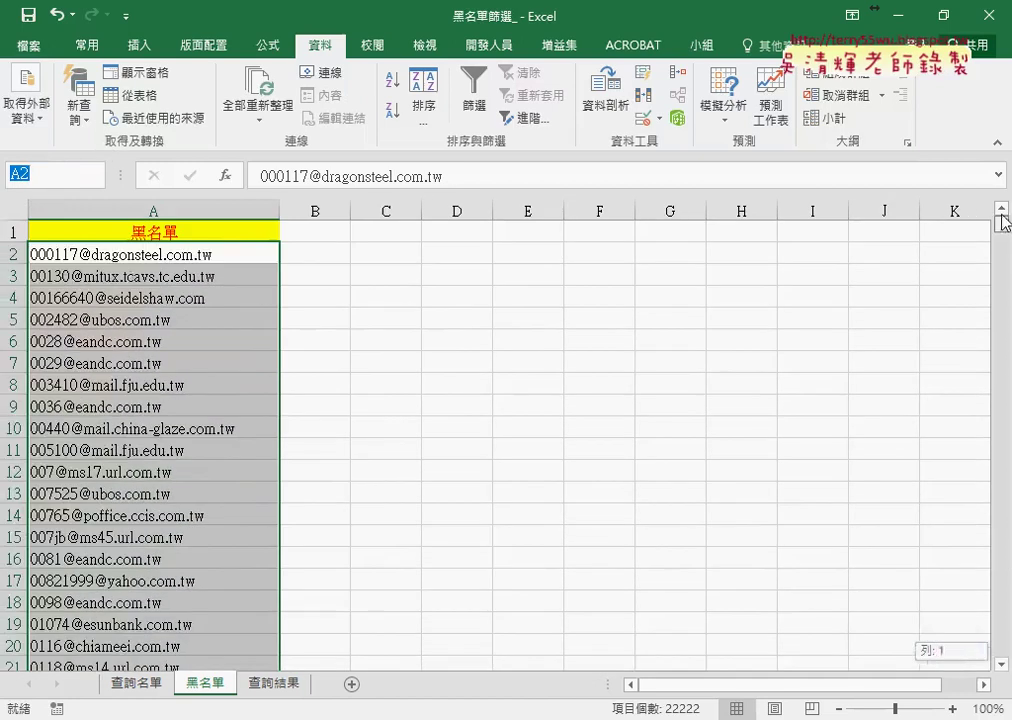
pyautogui.click(215, 233)
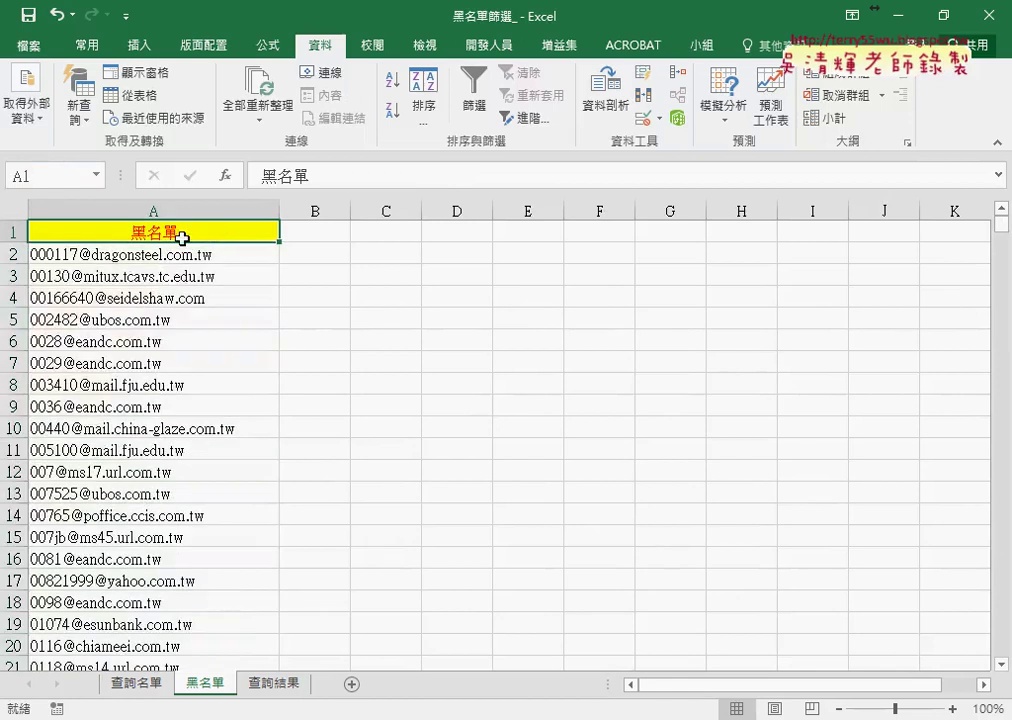
pyautogui.hotkey('ctrl', 'shift', 'Down')
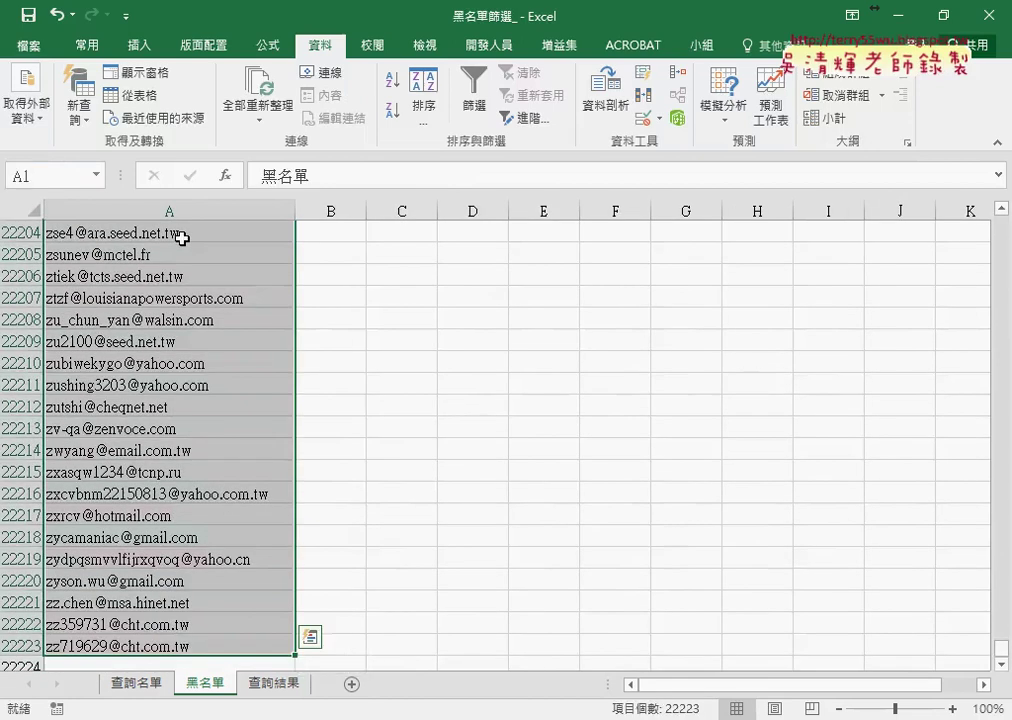
# Step: Create the name 黑名單 from the selected column's top-row header
pyautogui.click(268, 48)
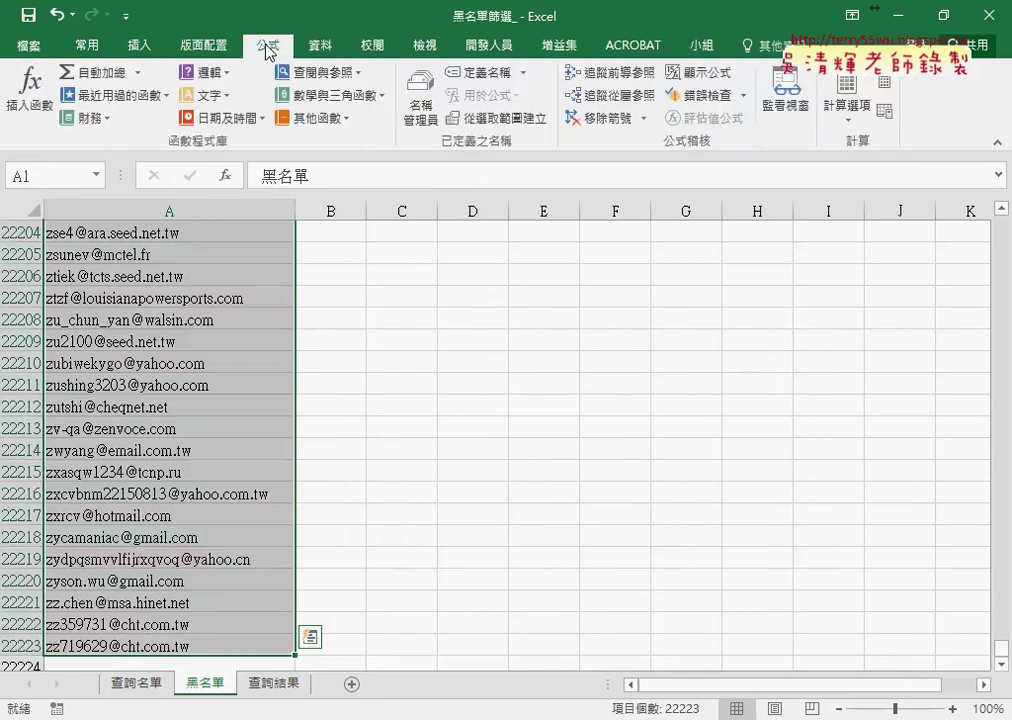
pyautogui.click(490, 118)
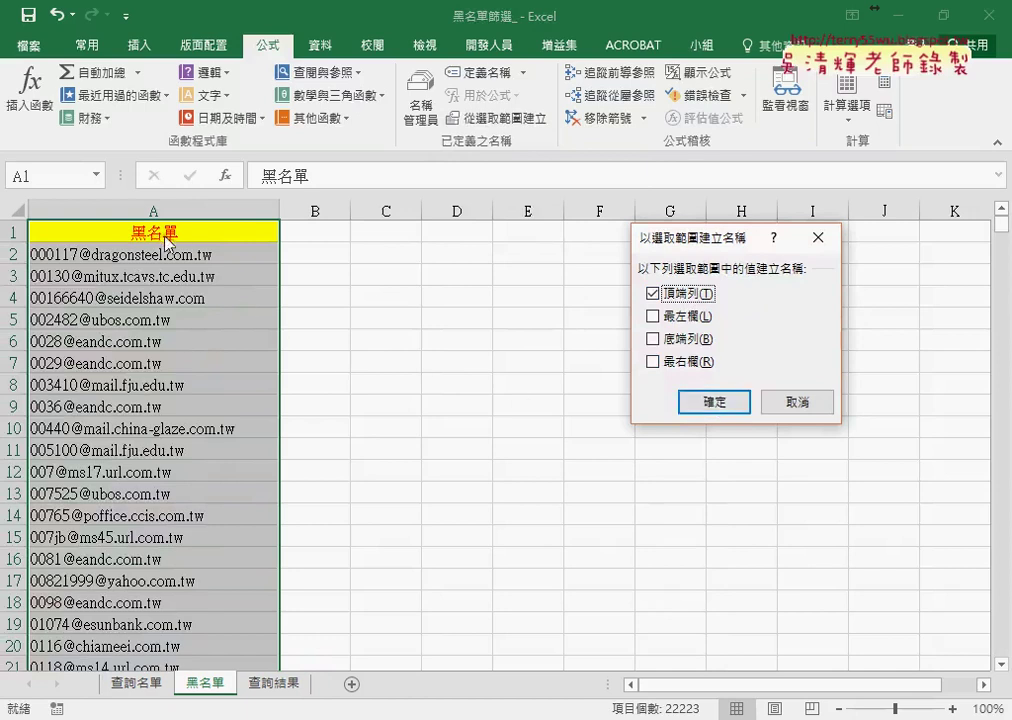
pyautogui.click(714, 402)
# Step: Confirm in Name Manager that 黑名單 refers to =黑名單!$A$2:$A$22223
pyautogui.click(417, 112)
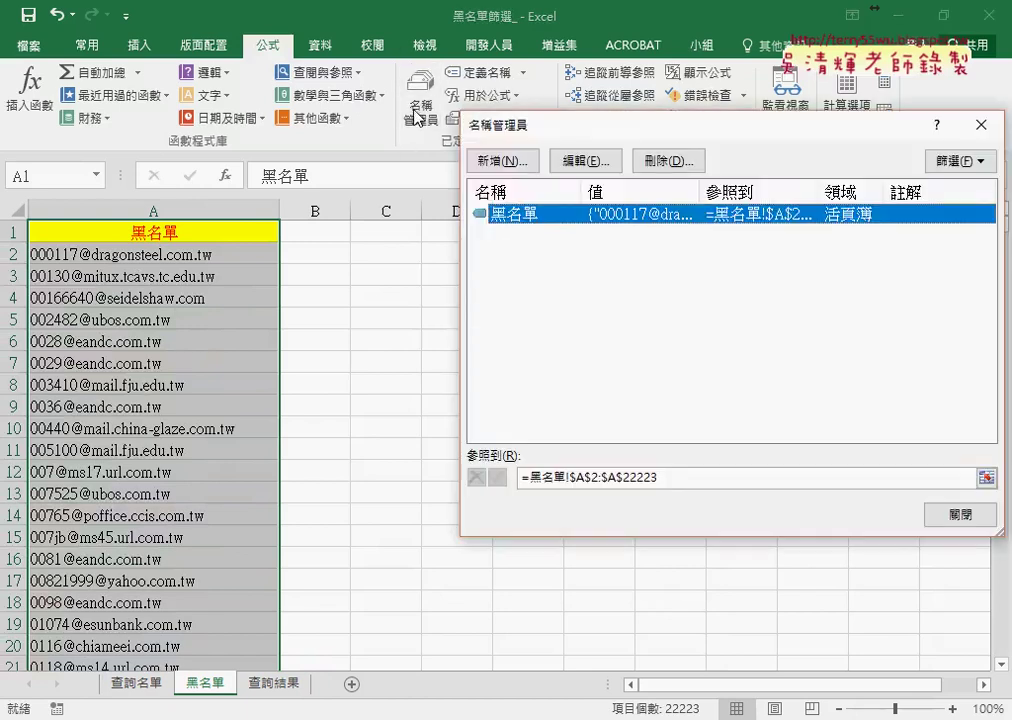
pyautogui.click(678, 477)
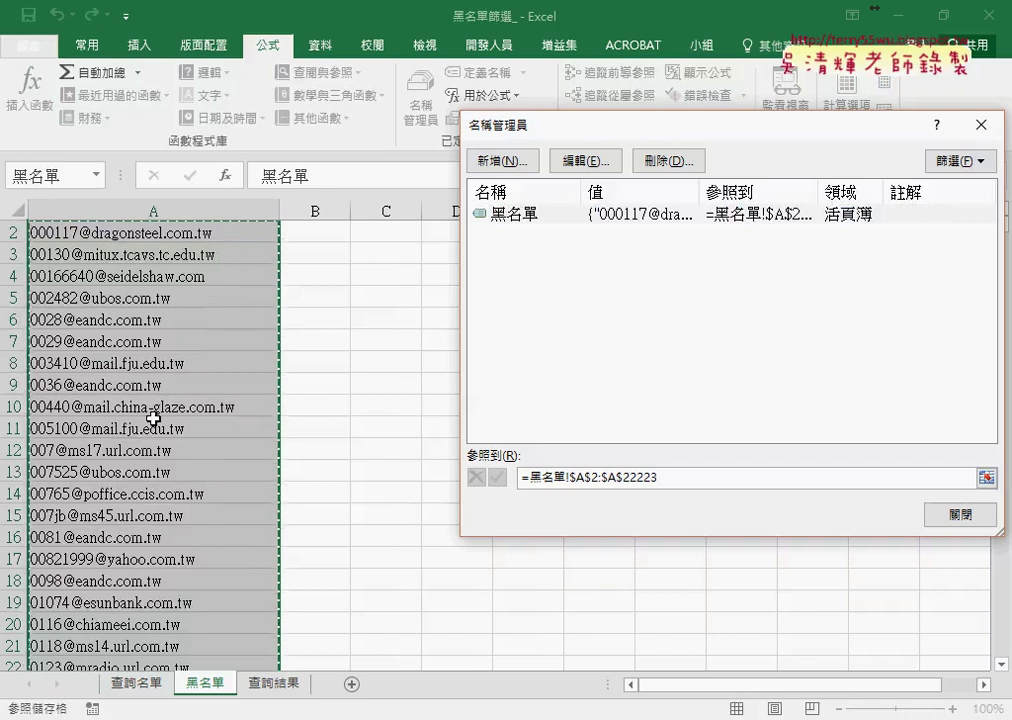
pyautogui.click(960, 527)
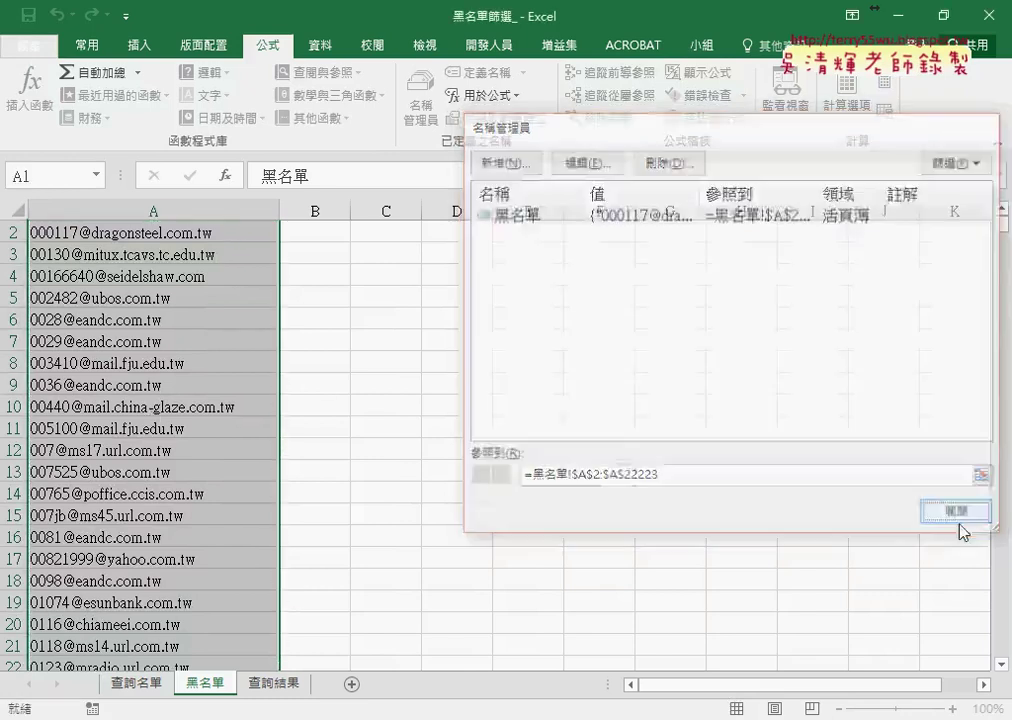
# Step: On the 查詢名單 sheet, delete the old COUNTIF formula in cell B2
pyautogui.click(136, 684)
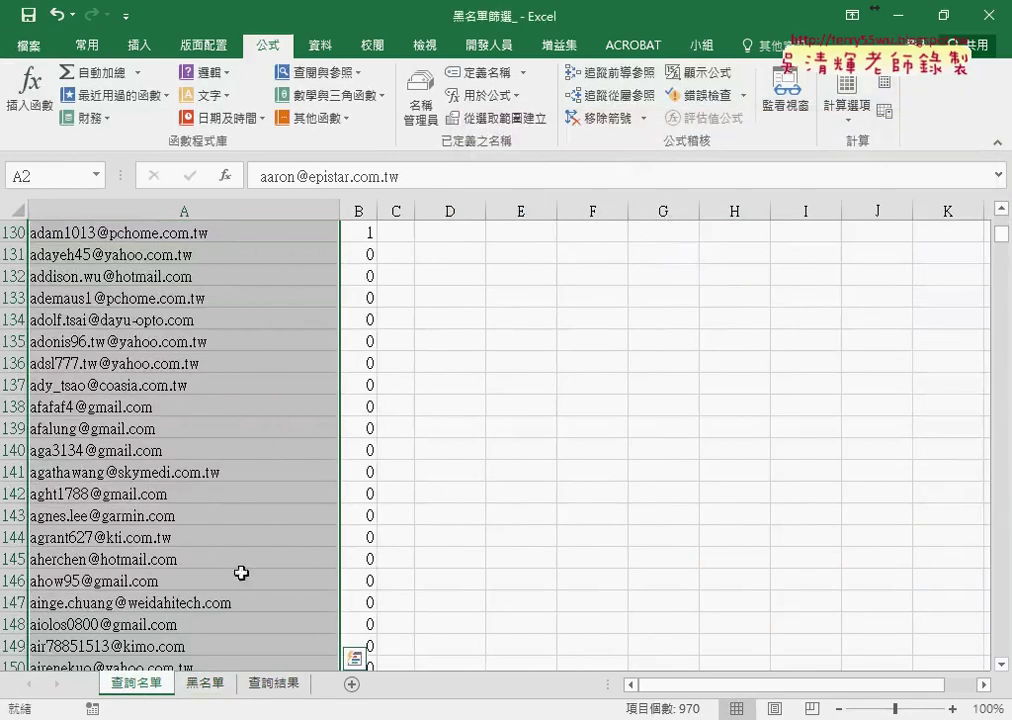
pyautogui.scroll(2, 404, 273)
pyautogui.scroll(8, 673, 325)
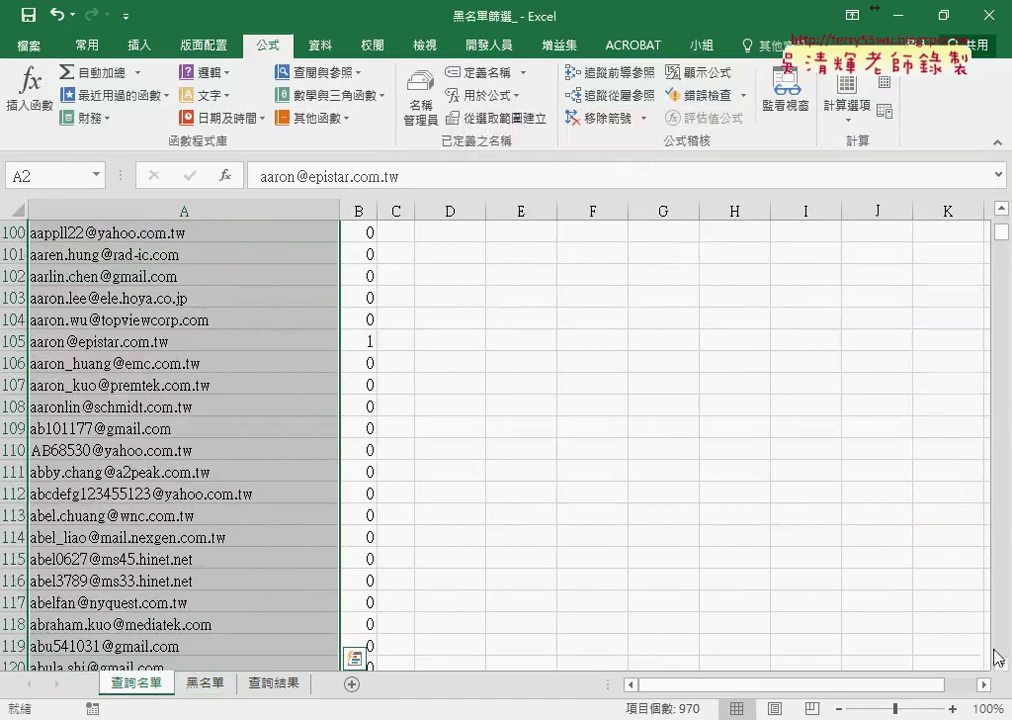
pyautogui.moveTo(998, 222); pyautogui.dragTo(998, 212)
pyautogui.click(361, 256)
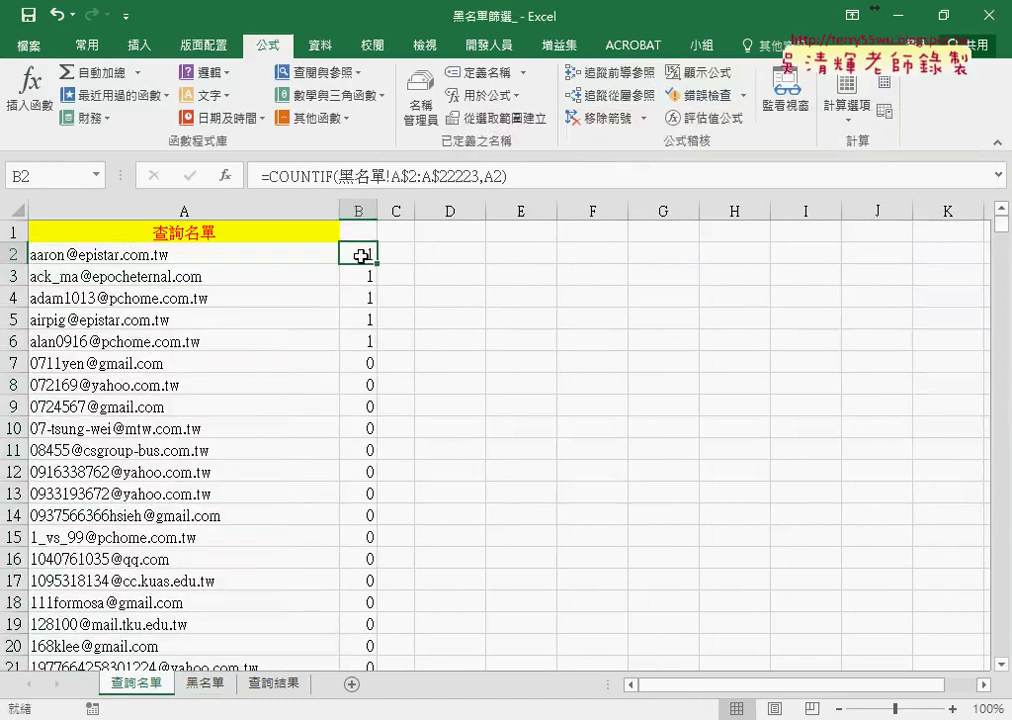
pyautogui.moveTo(262, 176); pyautogui.dragTo(762, 191)
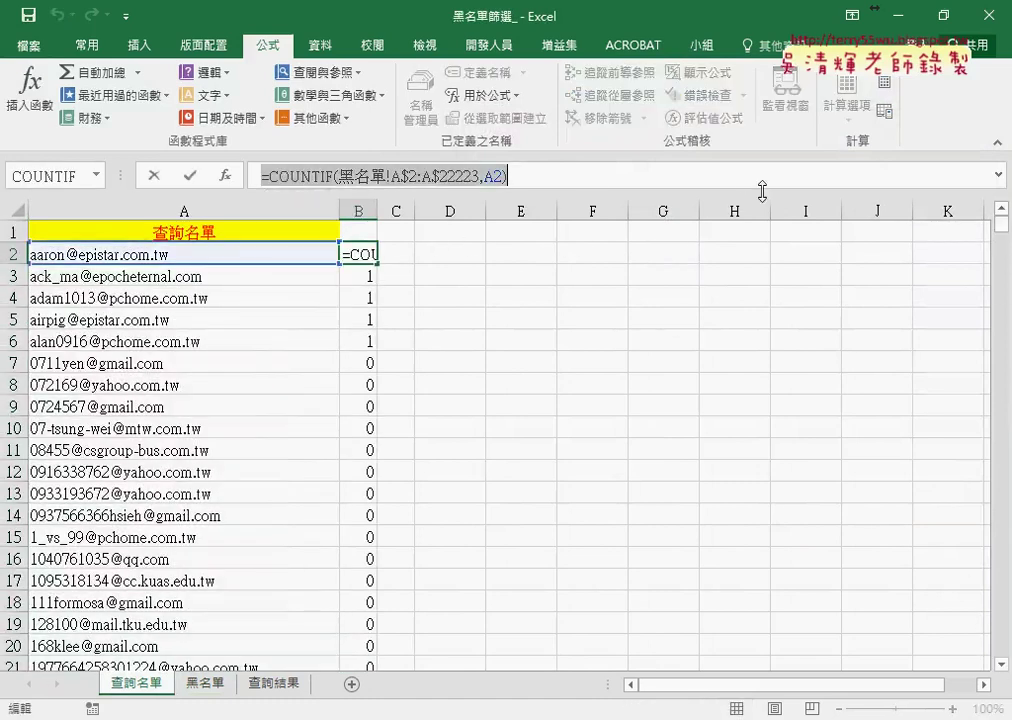
pyautogui.press('Delete')
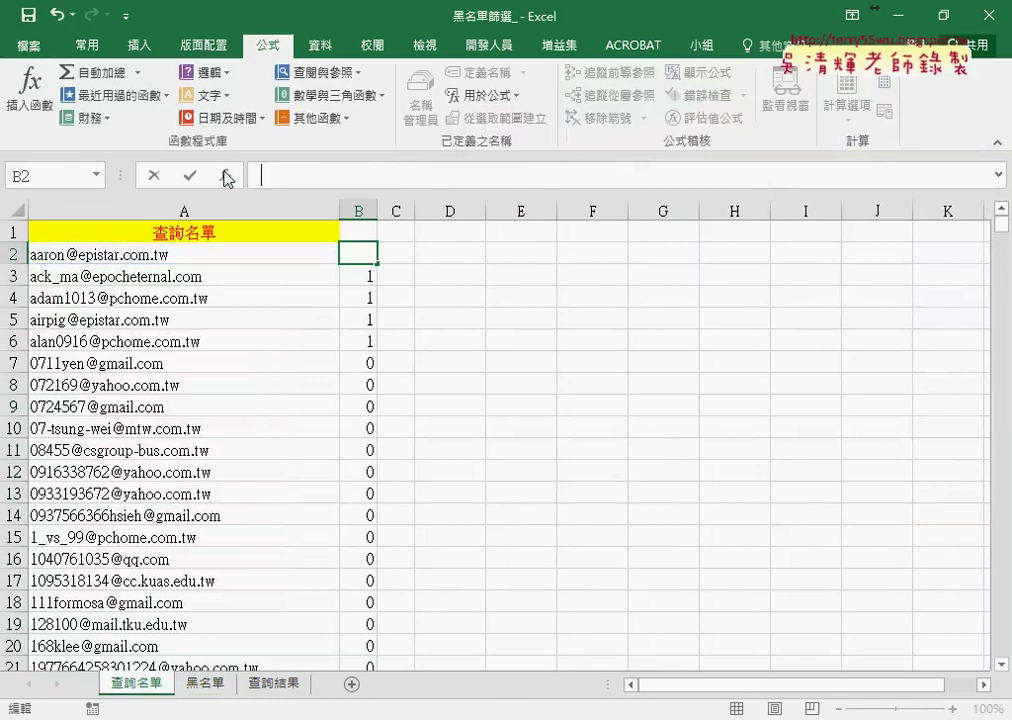
# Step: Enter =COUNTIF(黑名單,A2) in B2, pasting the 黑名單 name as the range with F3
pyautogui.click(227, 176)
pyautogui.doubleClick(607, 283)
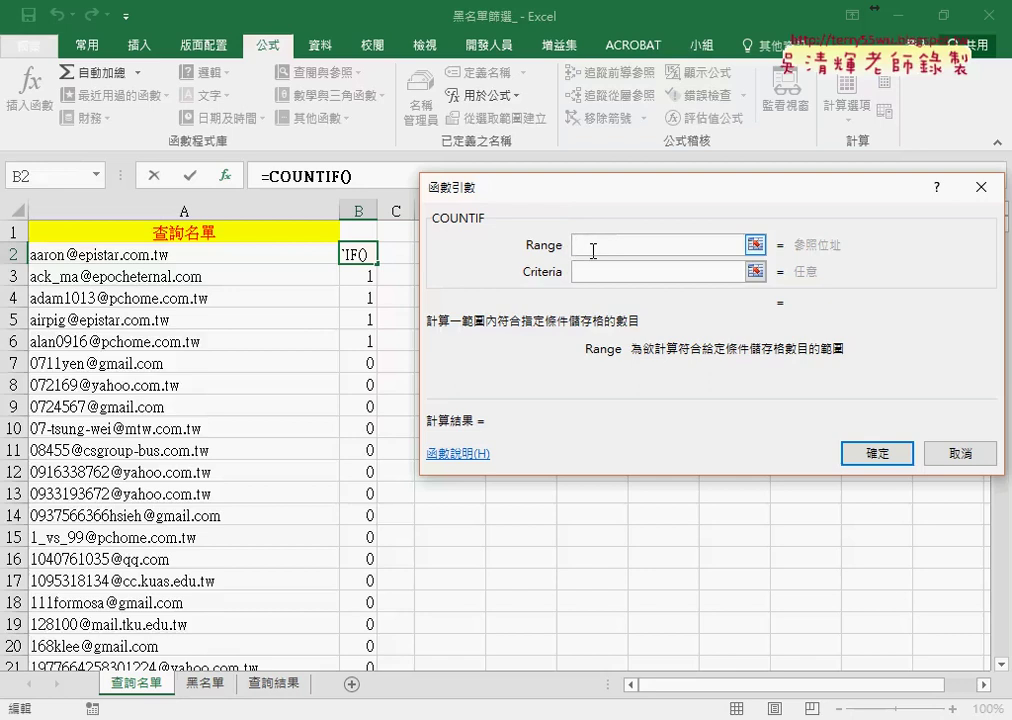
pyautogui.press('F3')
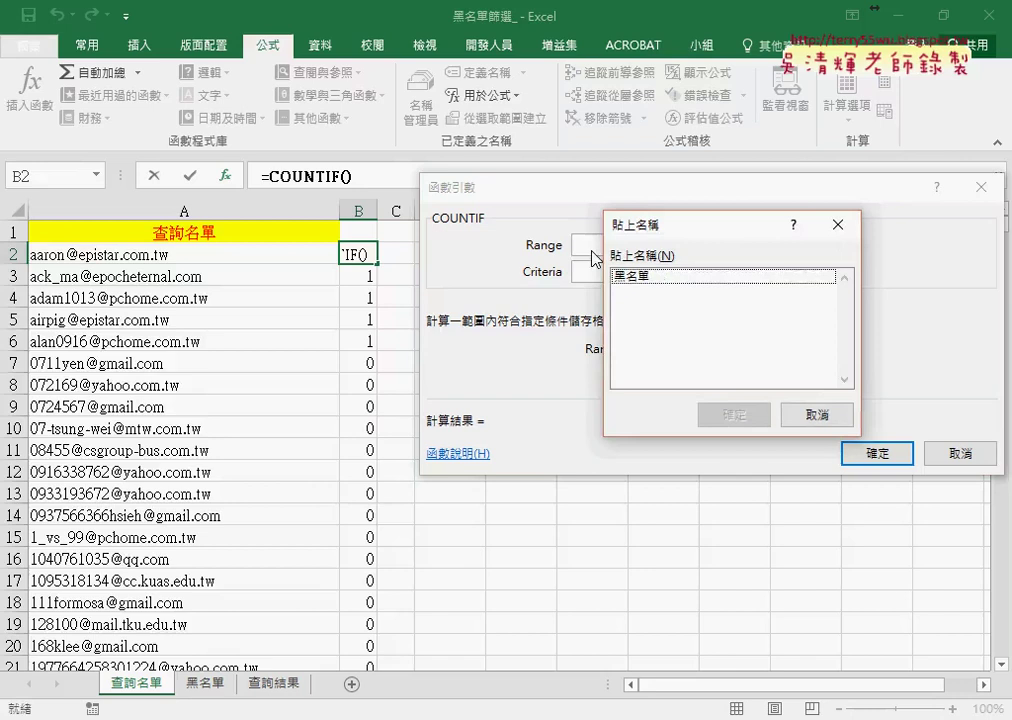
pyautogui.click(746, 277)
pyautogui.moveTo(750, 237); pyautogui.dragTo(876, 201)
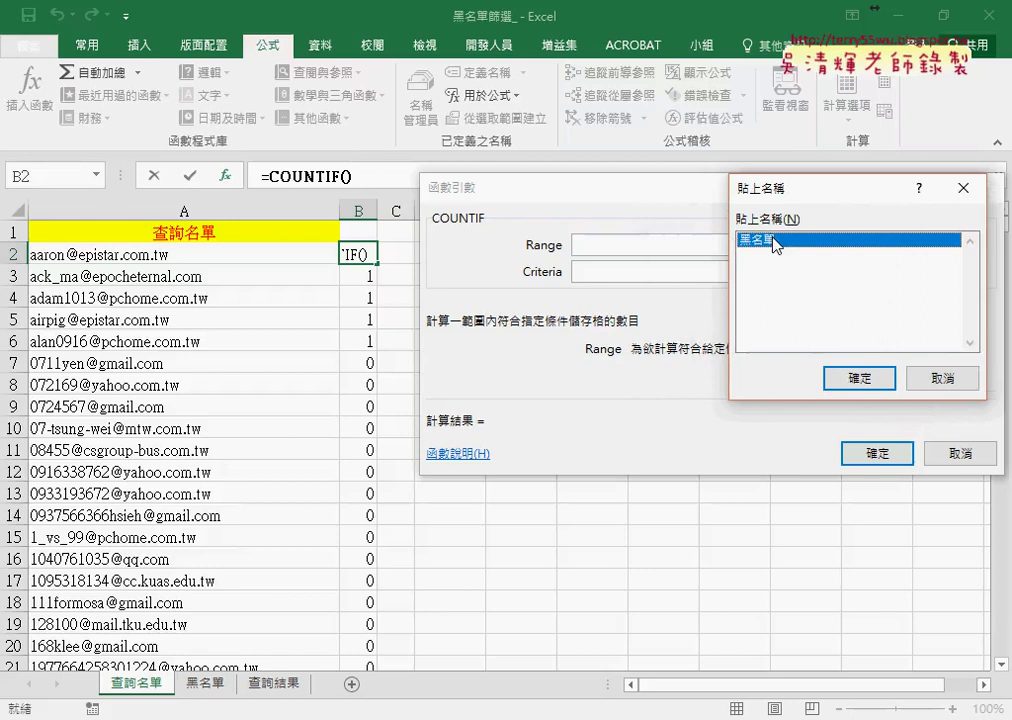
pyautogui.click(876, 383)
pyautogui.moveTo(625, 245); pyautogui.dragTo(573, 244)
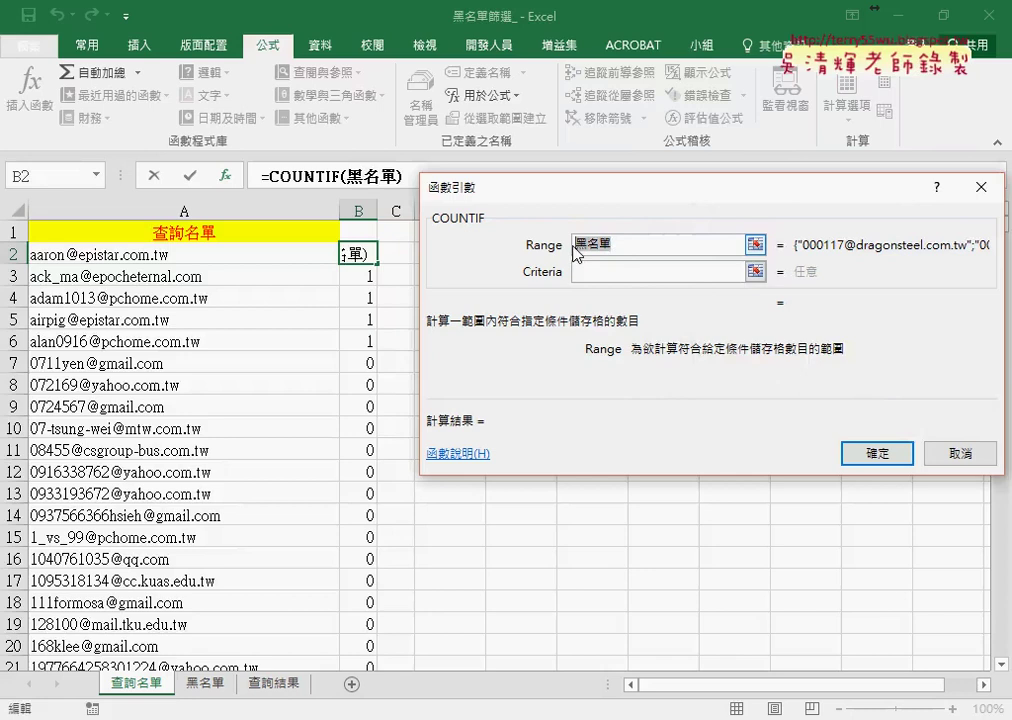
pyautogui.click(577, 271)
pyautogui.click(246, 262)
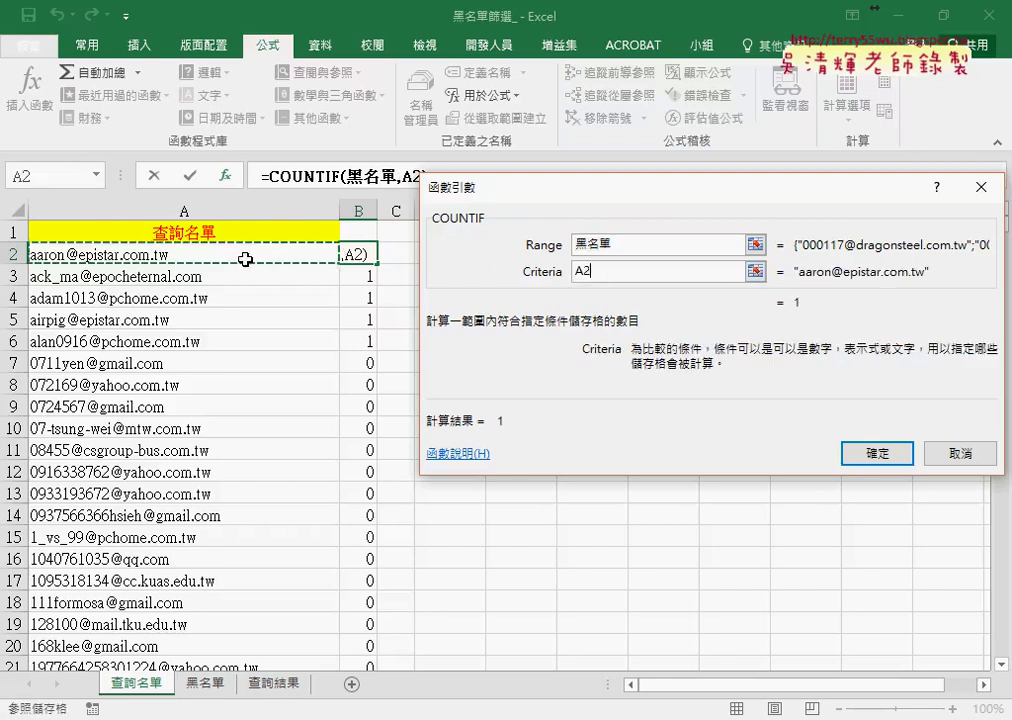
pyautogui.click(876, 455)
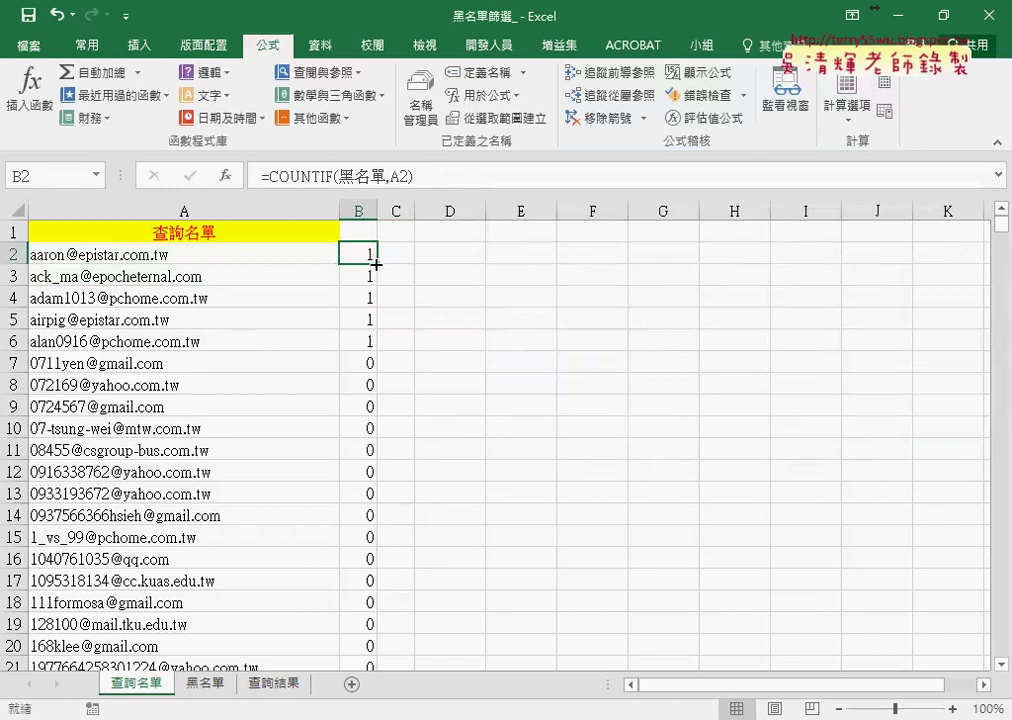
# Step: Fill B2's COUNTIF formula down column B and turn on the data filter
pyautogui.doubleClick(370, 268)
pyautogui.click(360, 234)
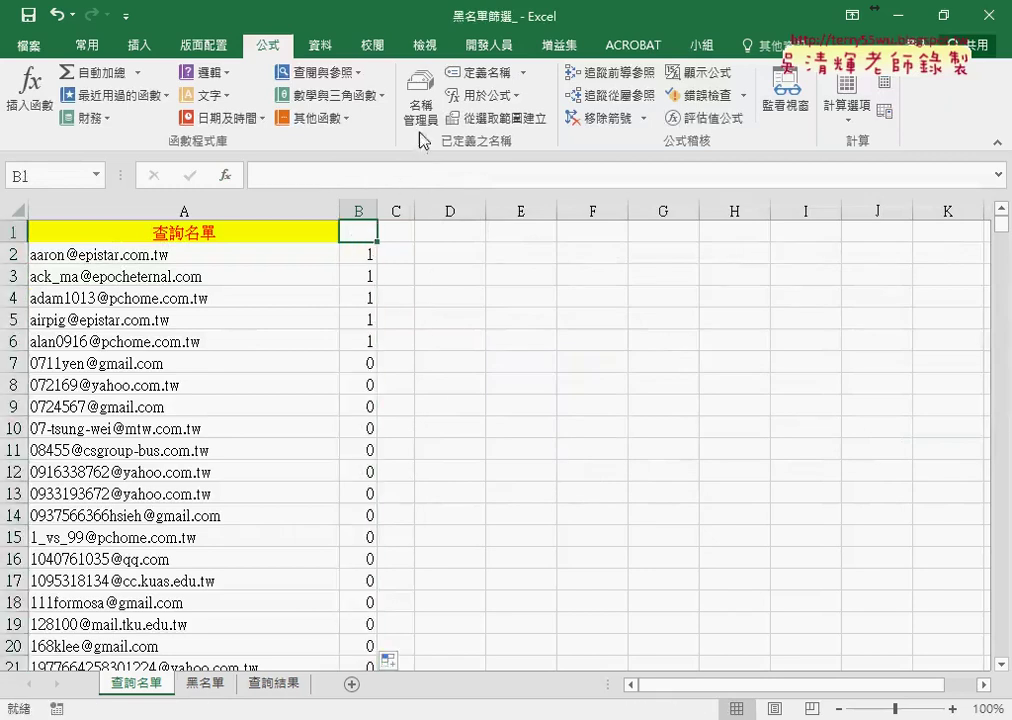
pyautogui.click(322, 46)
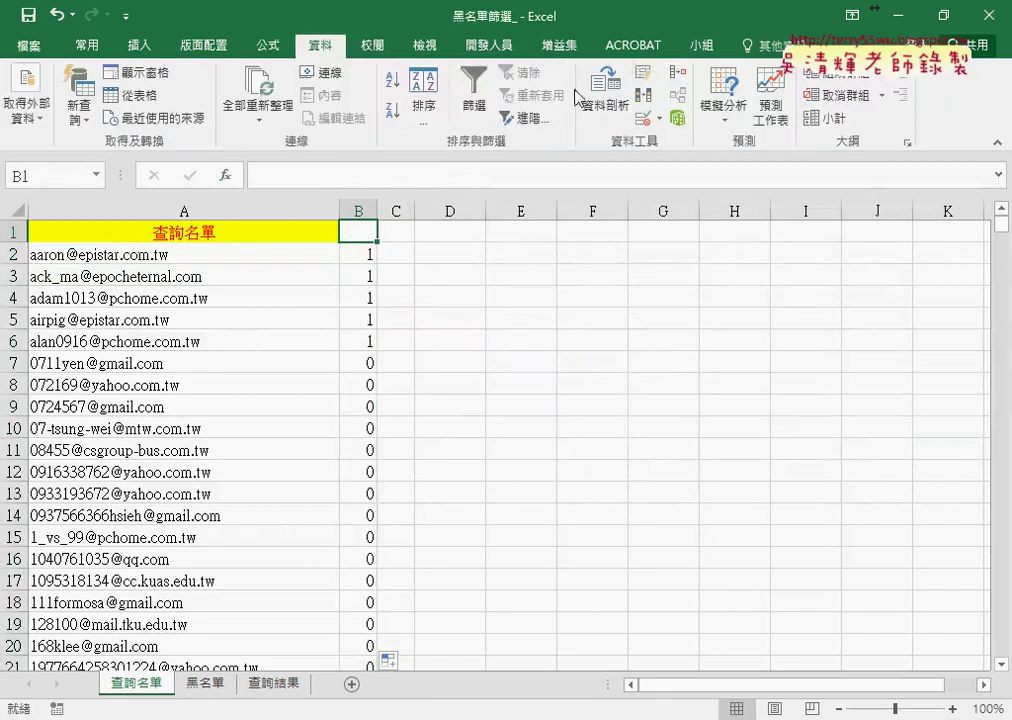
pyautogui.click(470, 92)
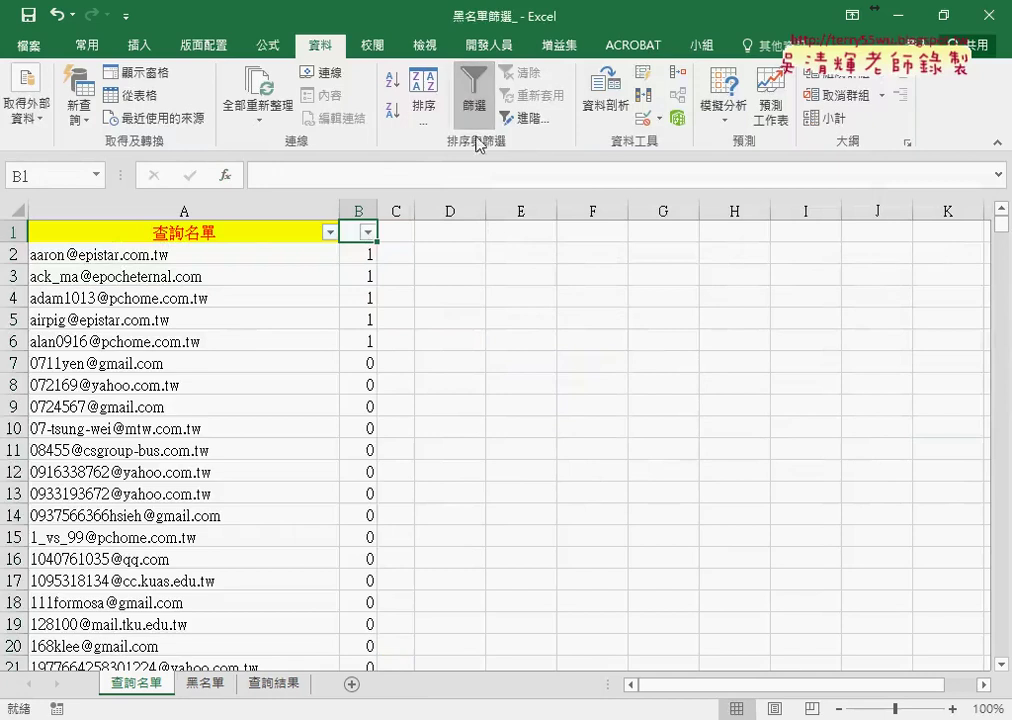
# Step: Filter column B to show only value 1, leaving the 27 blacklisted addresses
pyautogui.click(368, 232)
pyautogui.click(171, 425)
pyautogui.click(170, 451)
pyautogui.click(255, 614)
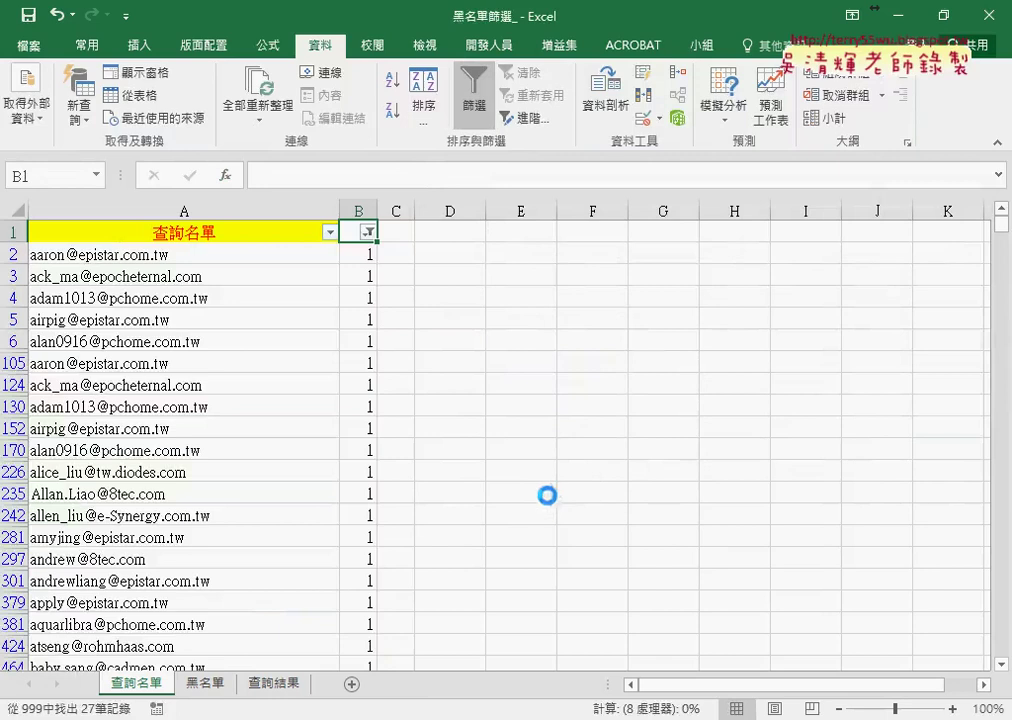
pyautogui.click(269, 251)
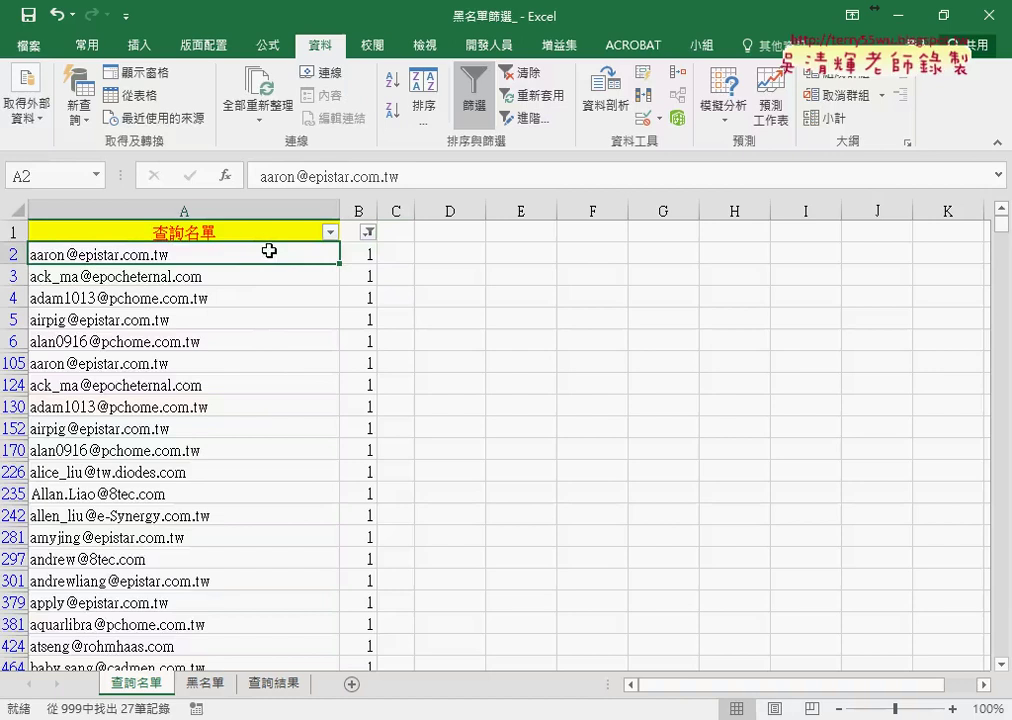
pyautogui.click(278, 686)
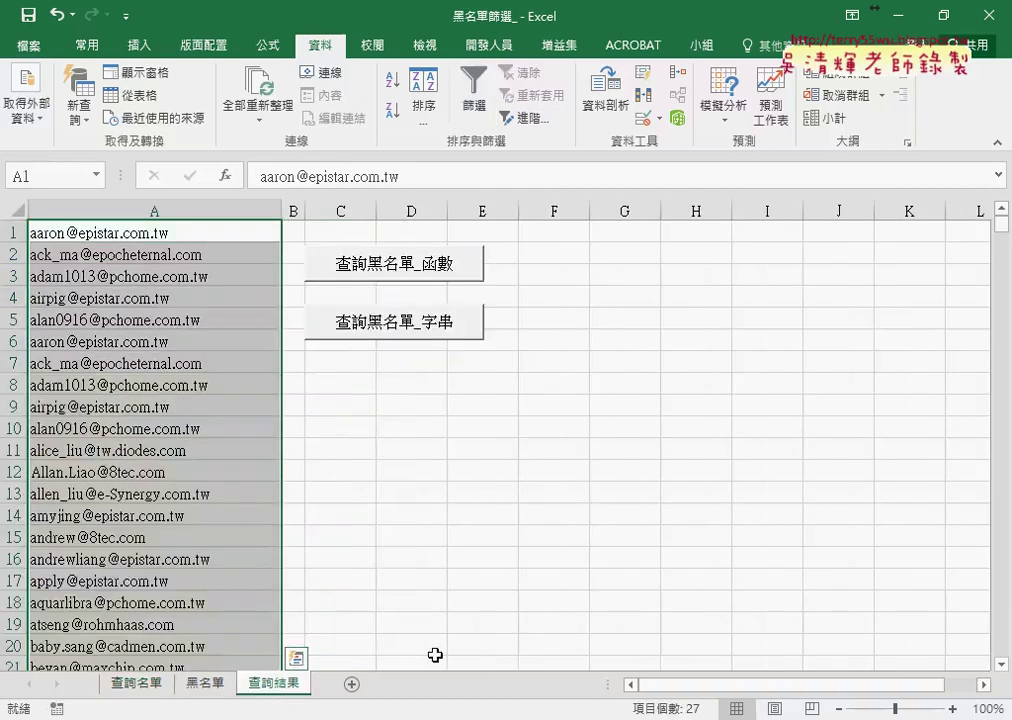
# Step: Clear the addresses in 查詢結果 column A and bring the other workbook window forward
pyautogui.press('Delete')
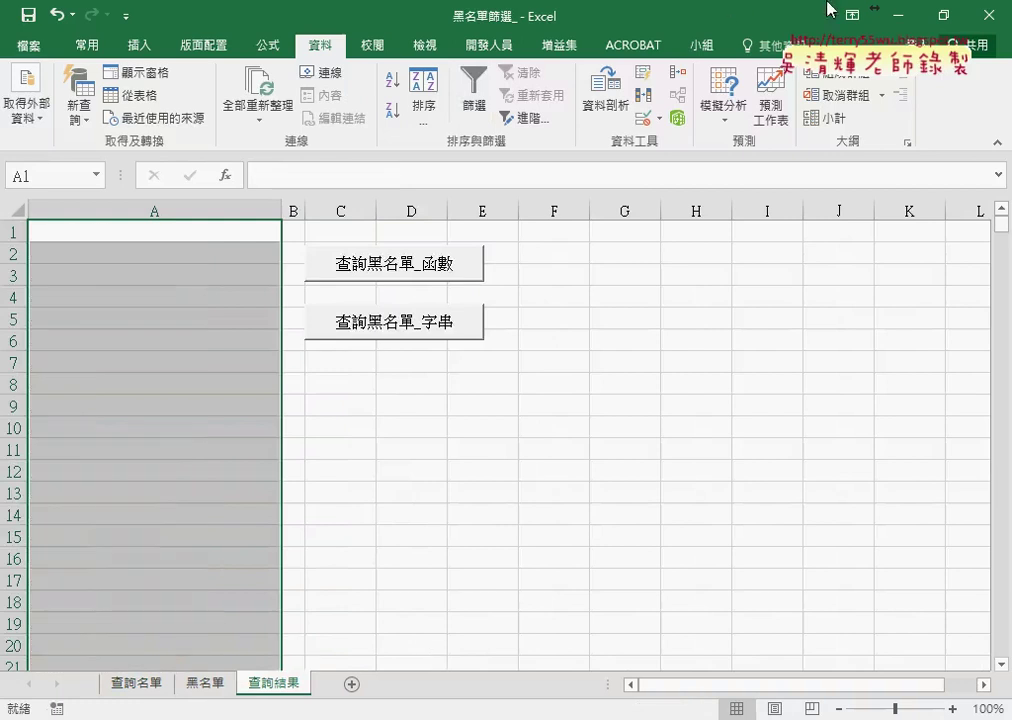
pyautogui.moveTo(526, 530)
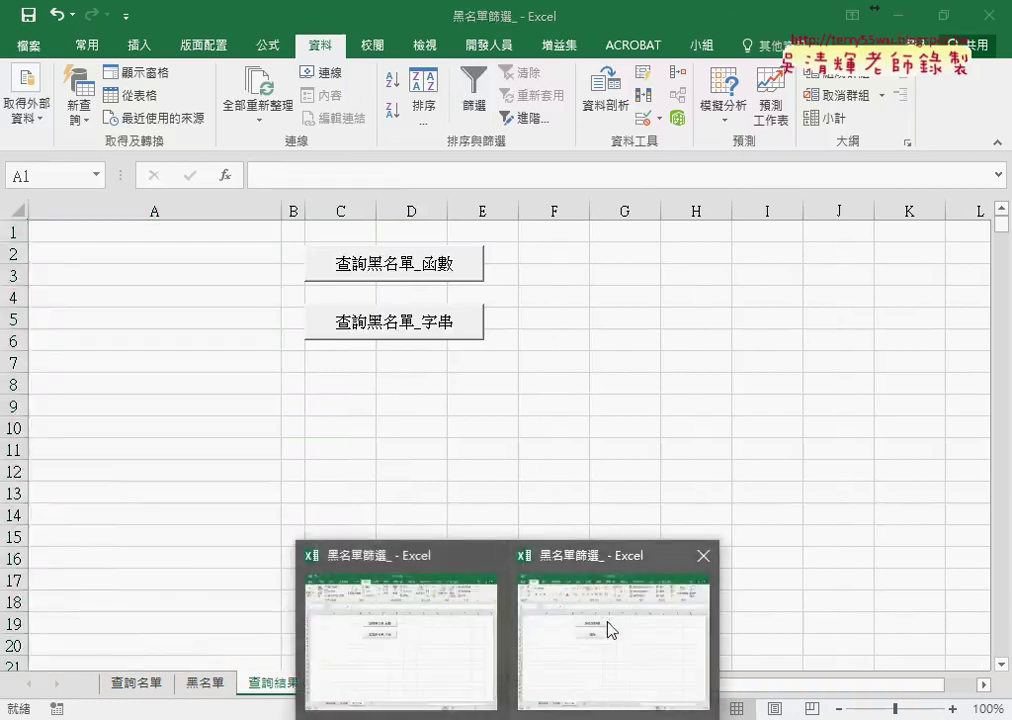
pyautogui.click(610, 628)
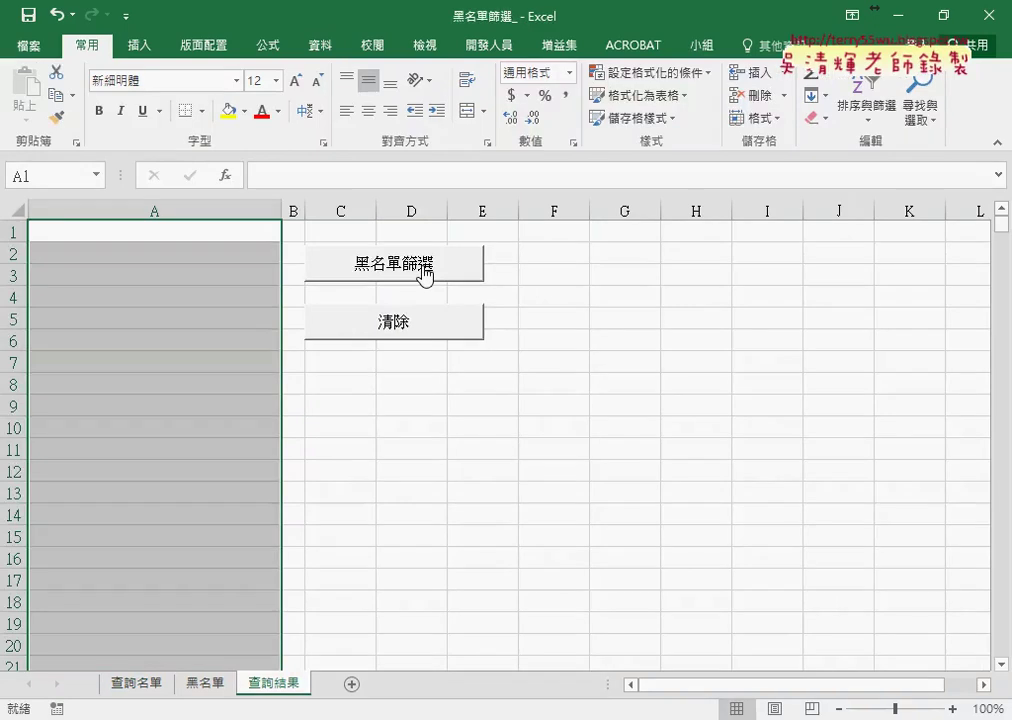
# Step: Test the 黑名單篩選 and 清除 macro buttons, ending with blacklisted addresses copied into 查詢結果
pyautogui.click(423, 266)
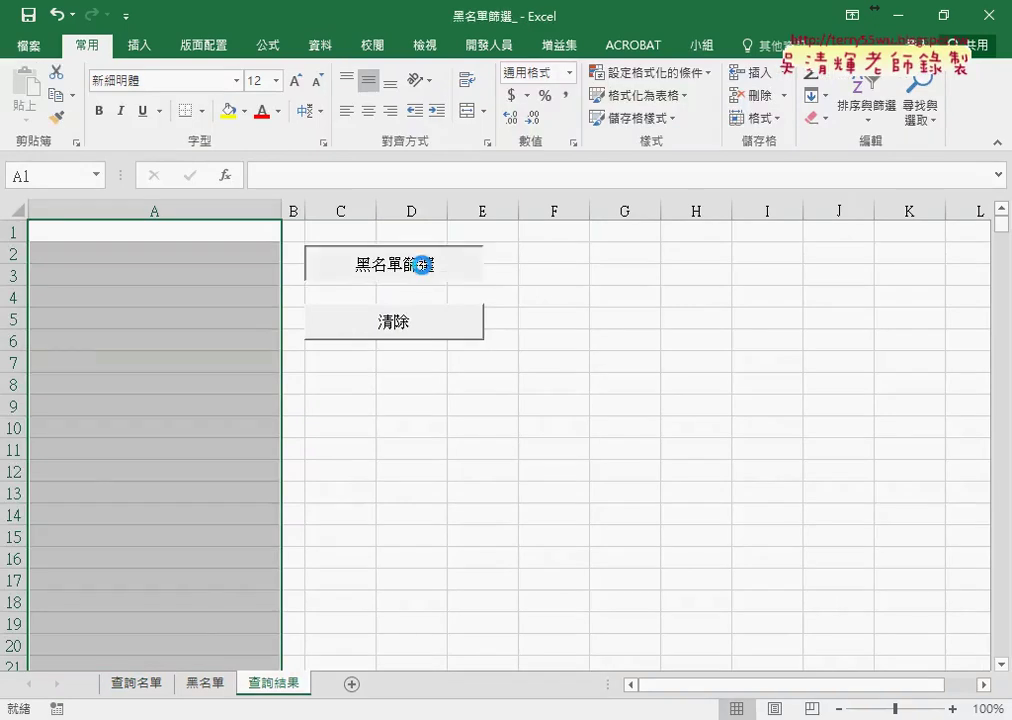
pyautogui.click(428, 334)
pyautogui.click(427, 268)
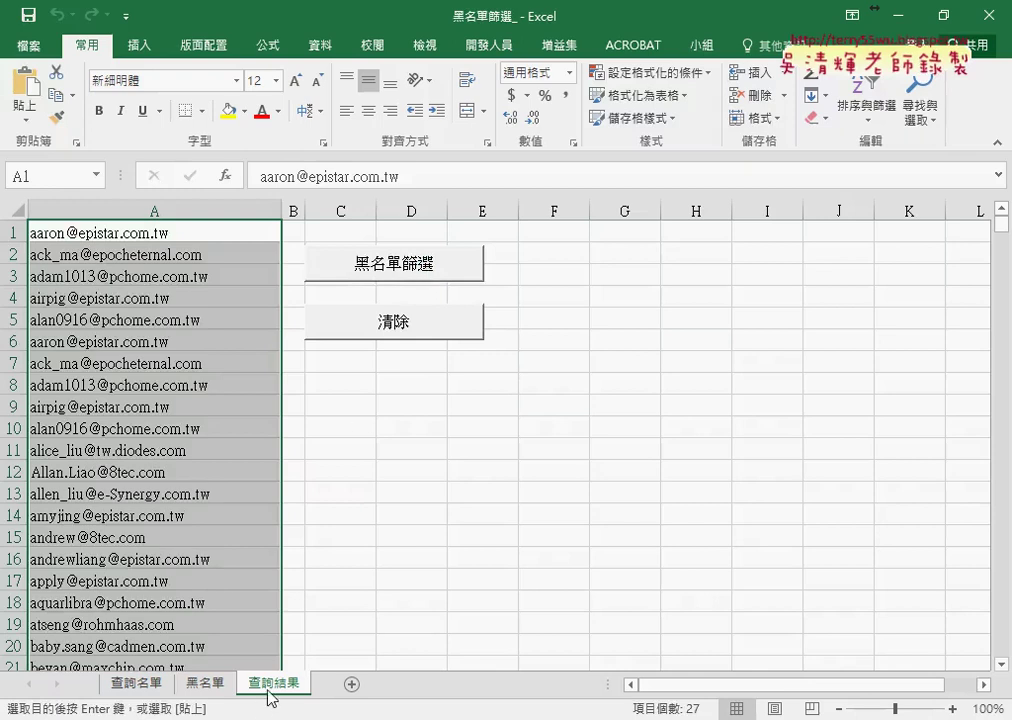
# Step: Compare the results against 查詢名單, empty them with 清除, and return to 查詢名單
pyautogui.click(554, 581)
pyautogui.click(135, 684)
pyautogui.click(295, 690)
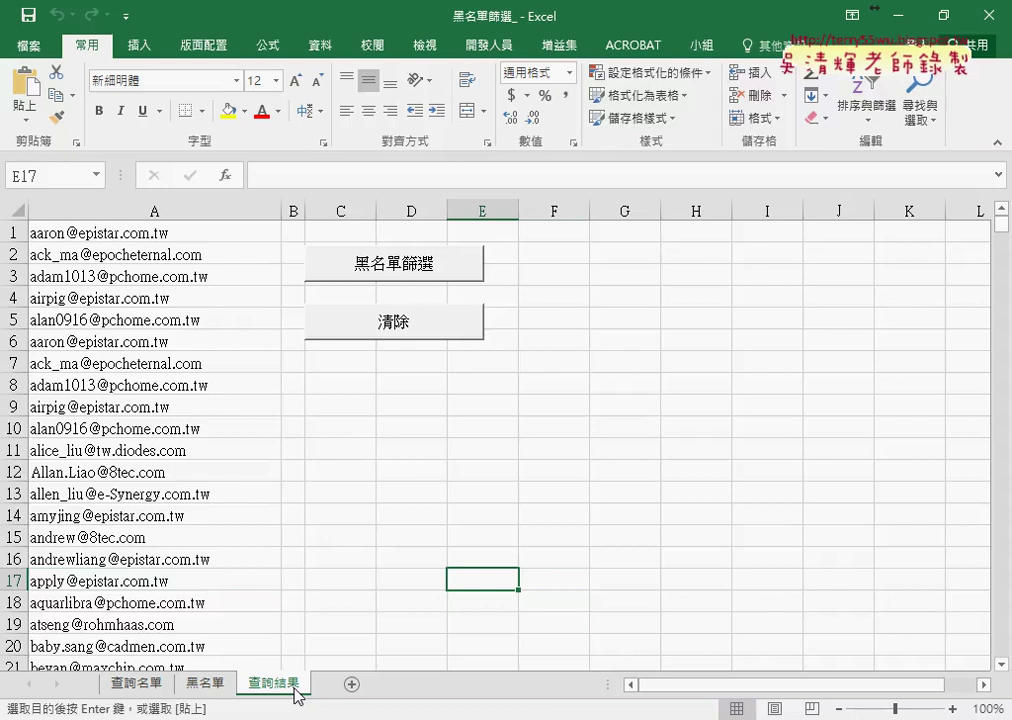
pyautogui.click(417, 322)
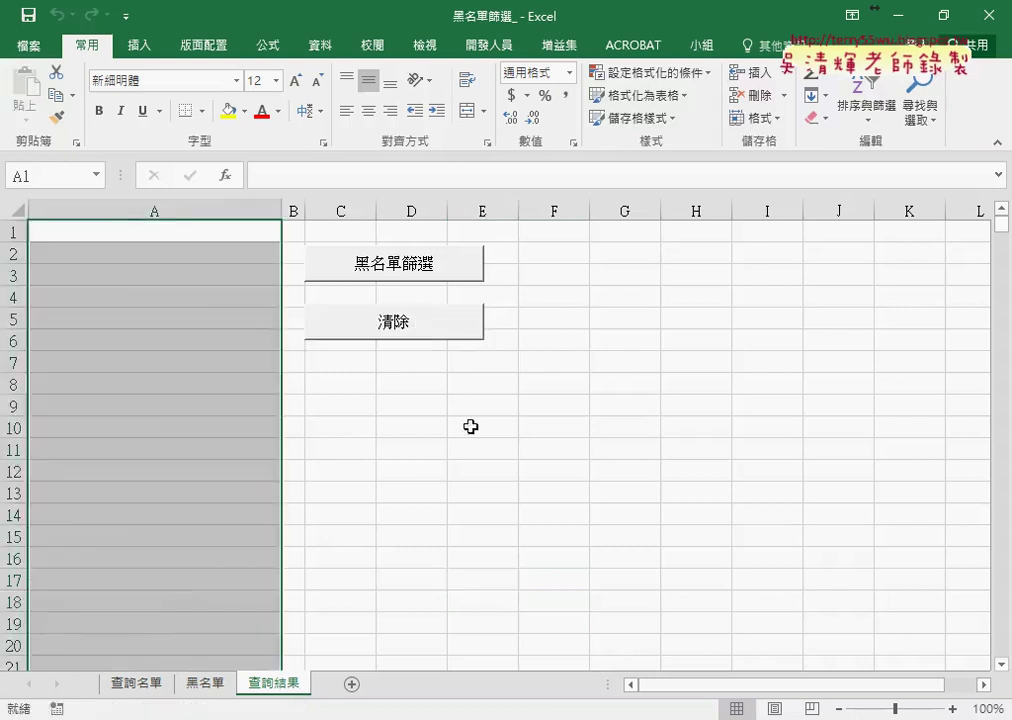
pyautogui.click(134, 686)
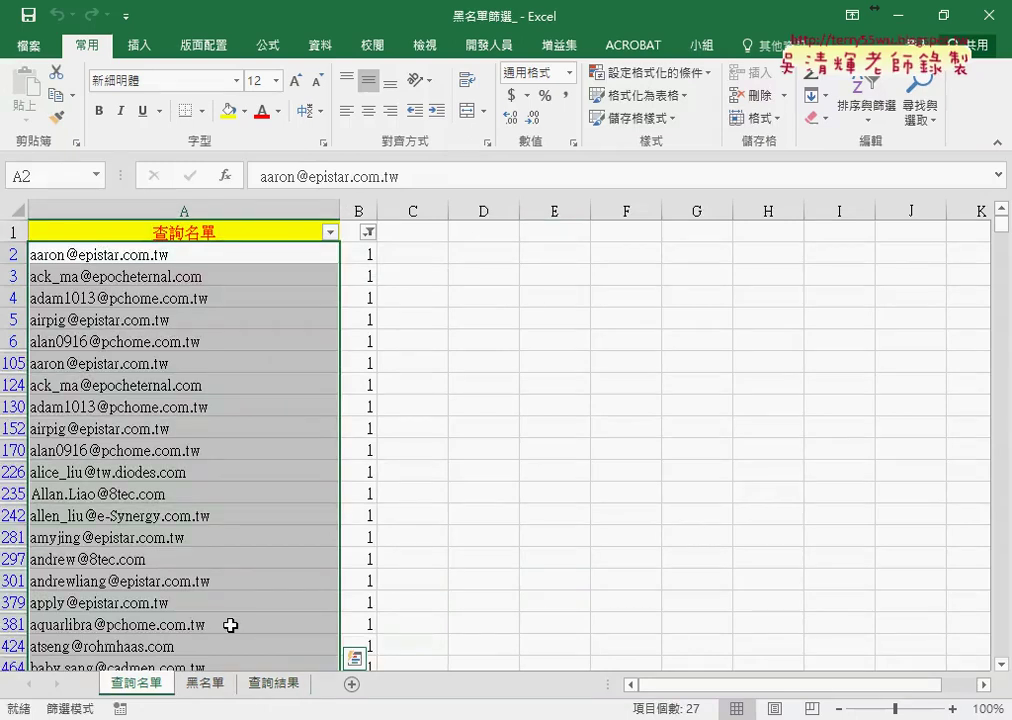
pyautogui.click(320, 45)
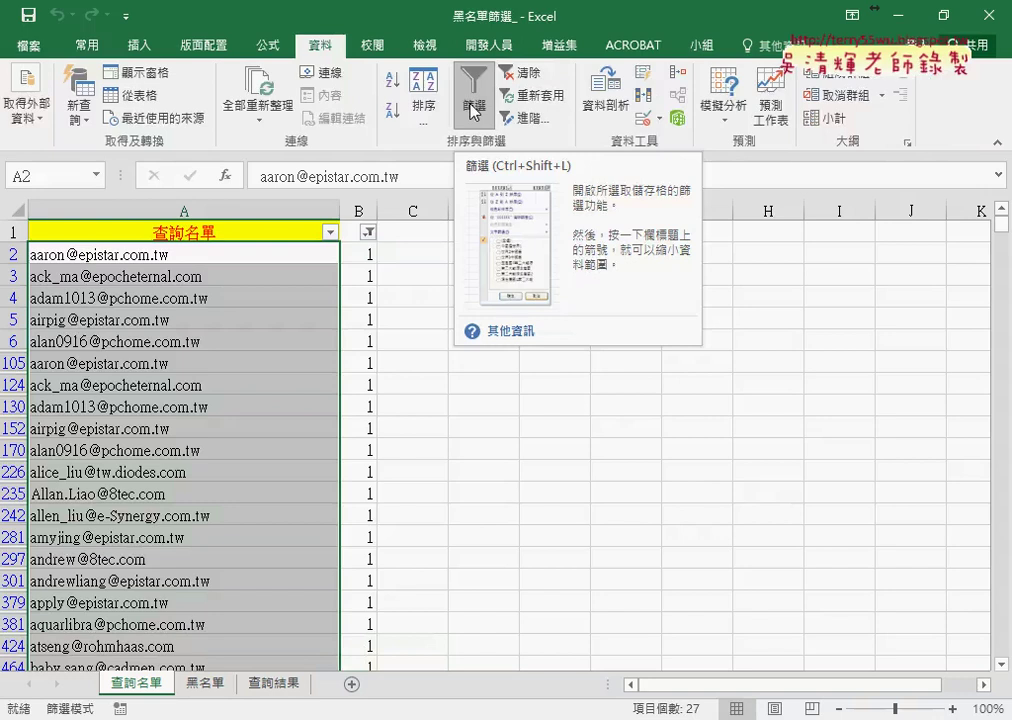
pyautogui.click(521, 442)
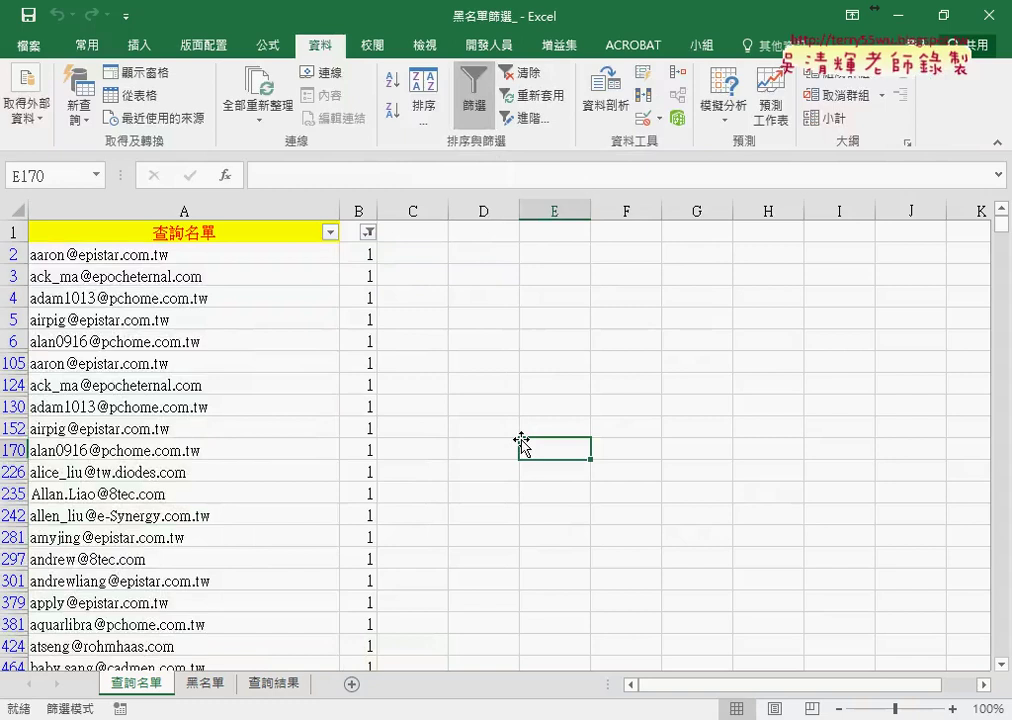